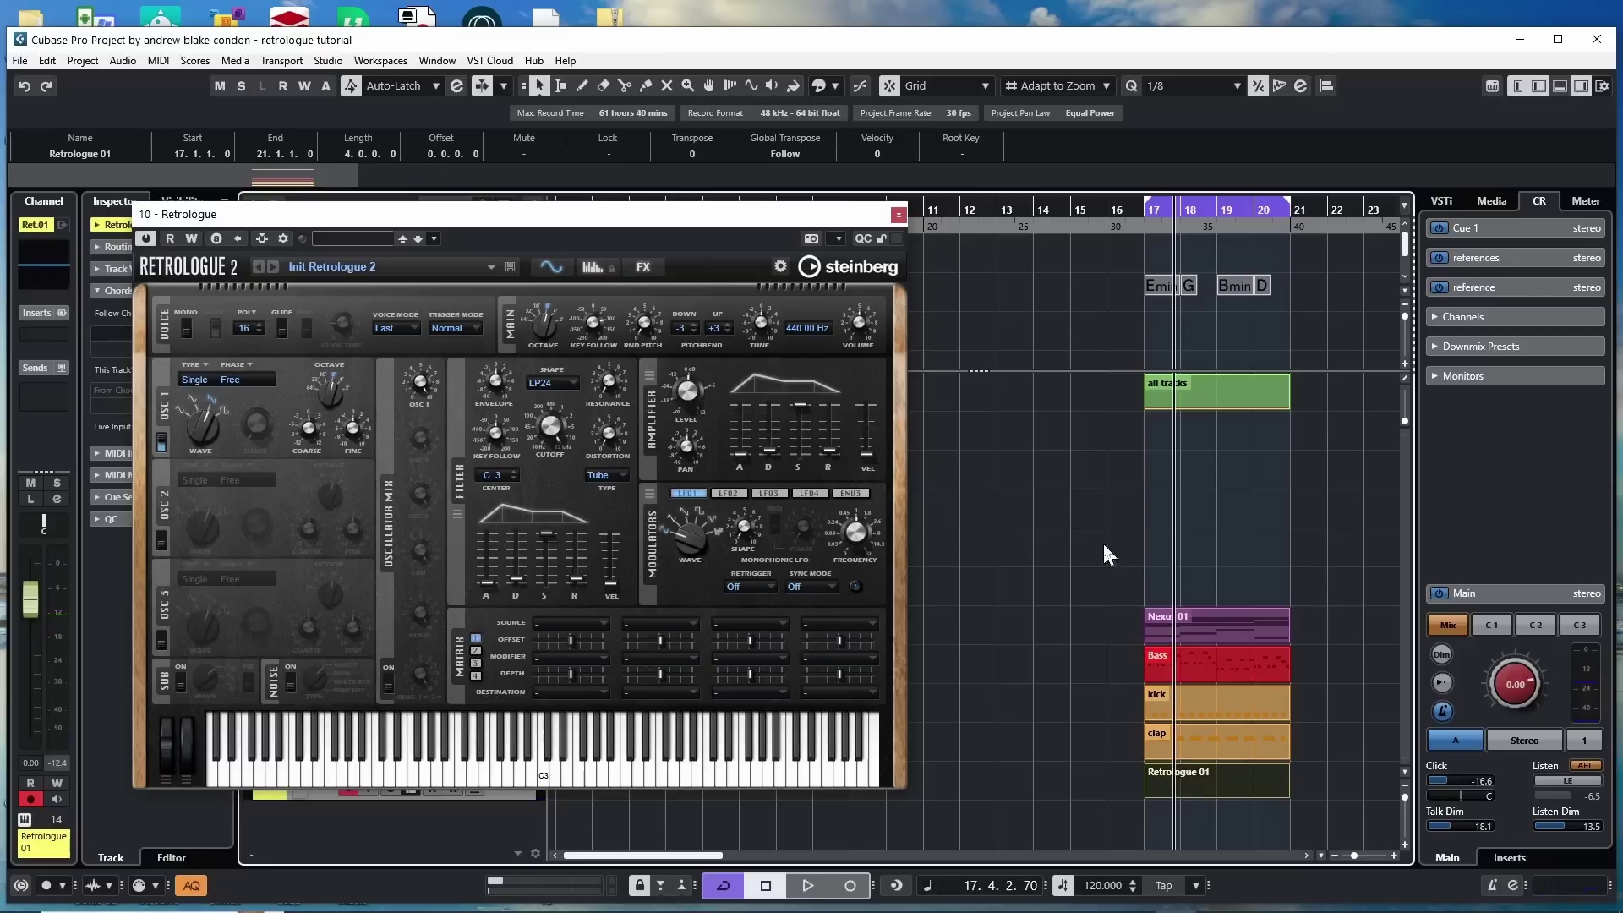
- Move the synth window up and sweep the filter cutoff down and back up by hand while playing notes
drag(521, 216, 556, 157)
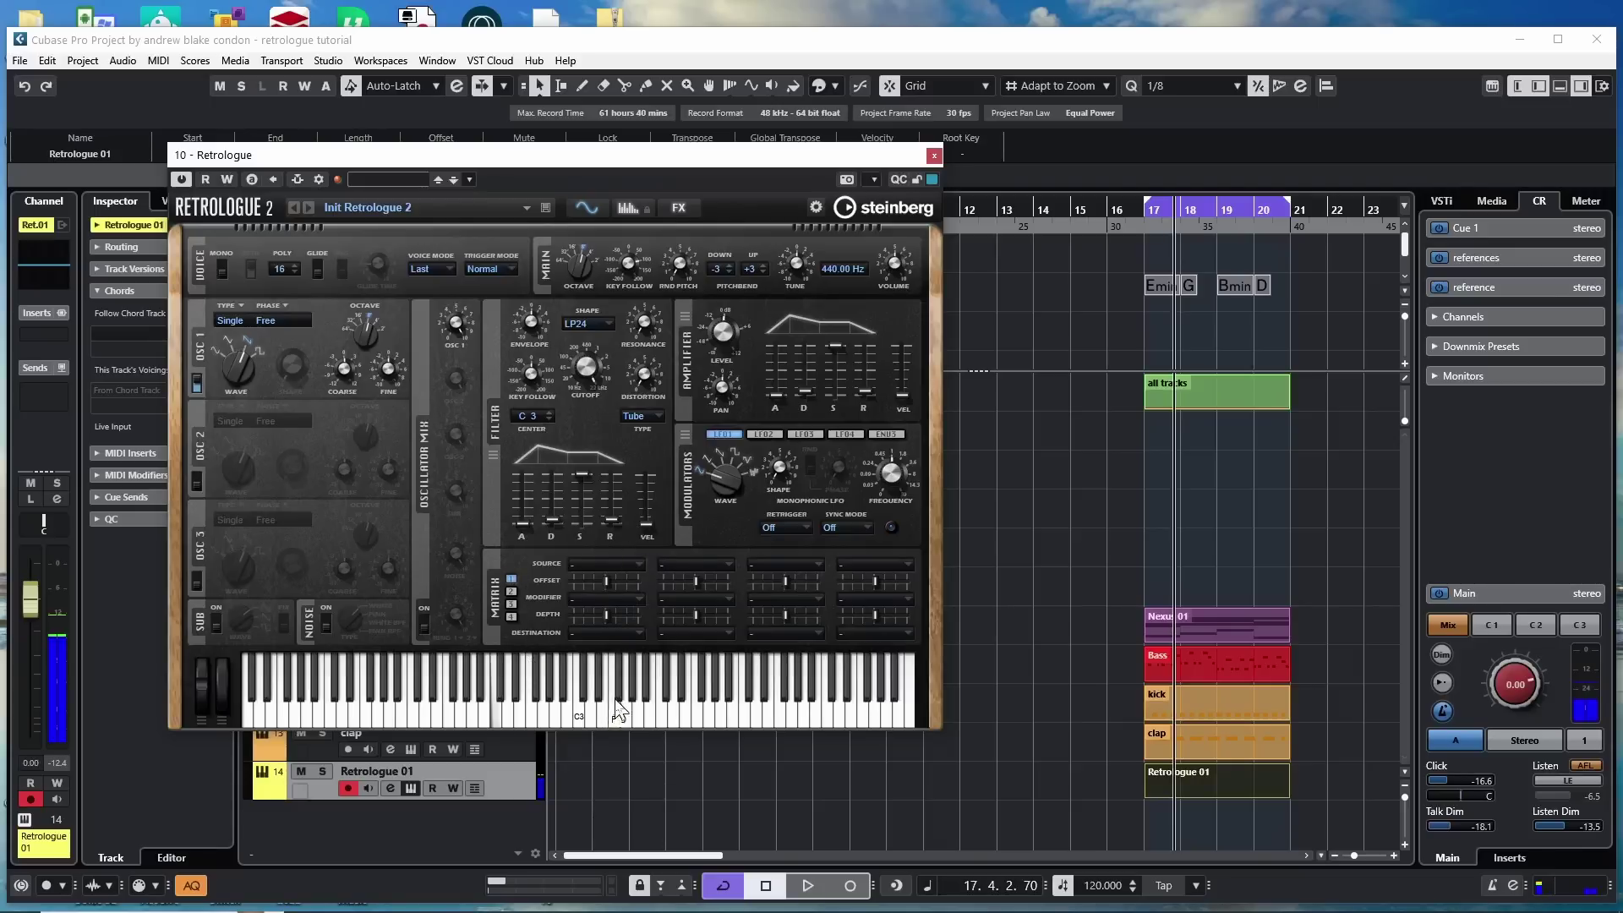
mouse_move(581, 393)
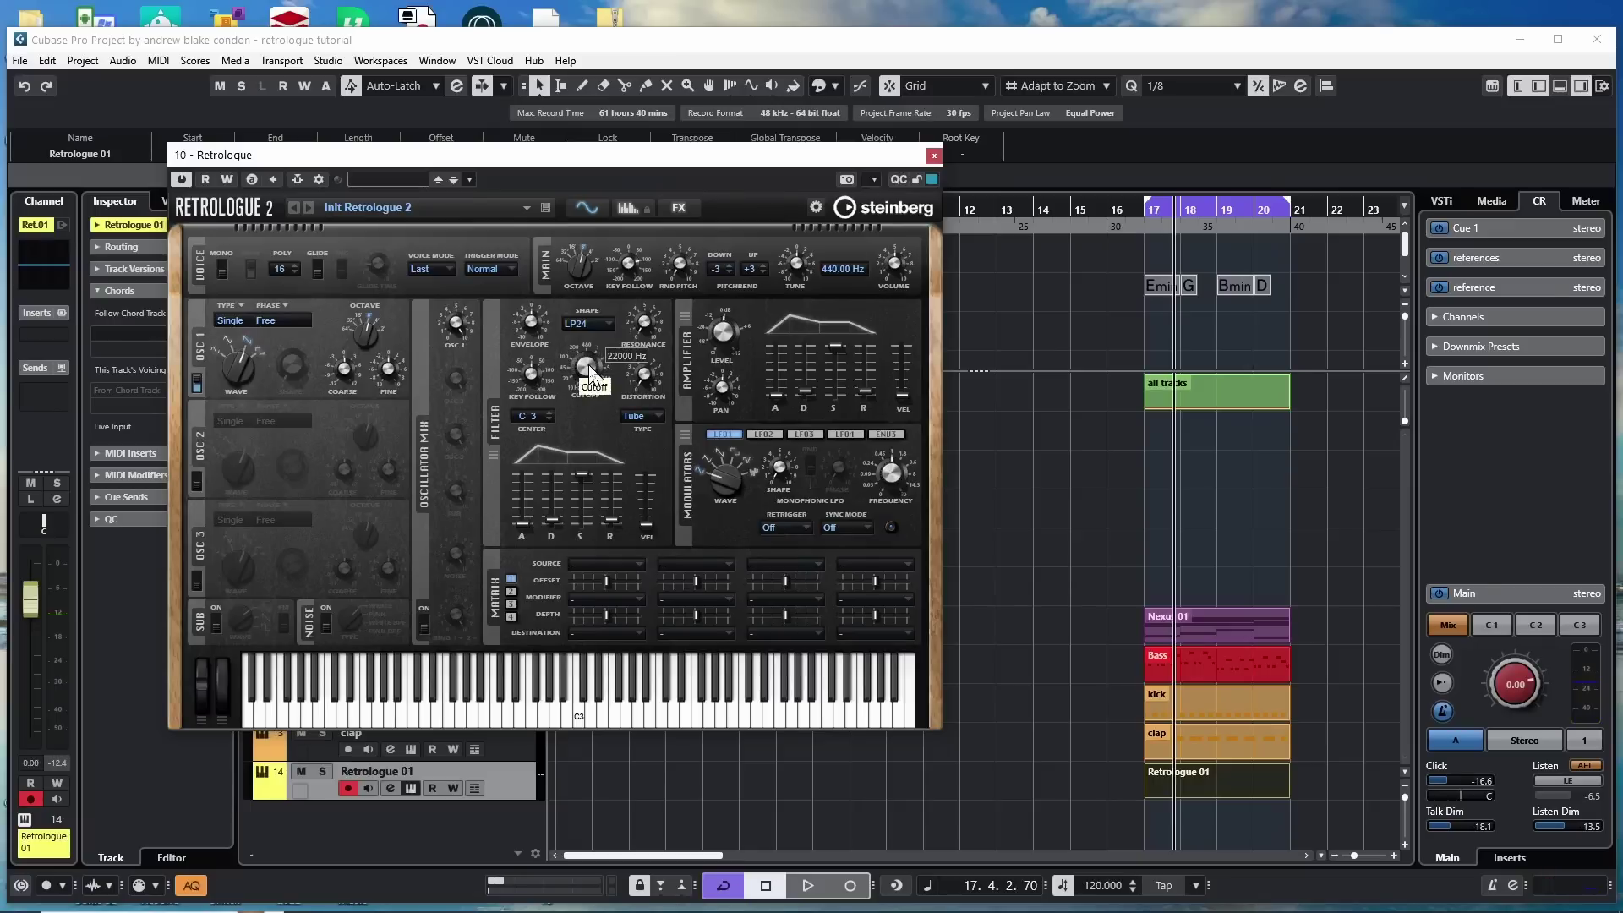
mouse_move(588, 363)
mouse_down()
mouse_move(588, 422)
mouse_move(594, 378)
mouse_up()
scroll(583, 371, down, 3)
scroll(590, 363, down, 2)
scroll(589, 374, up, 5)
scroll(577, 374, down, 5)
scroll(577, 376, up, 2)
scroll(588, 369, down, 1)
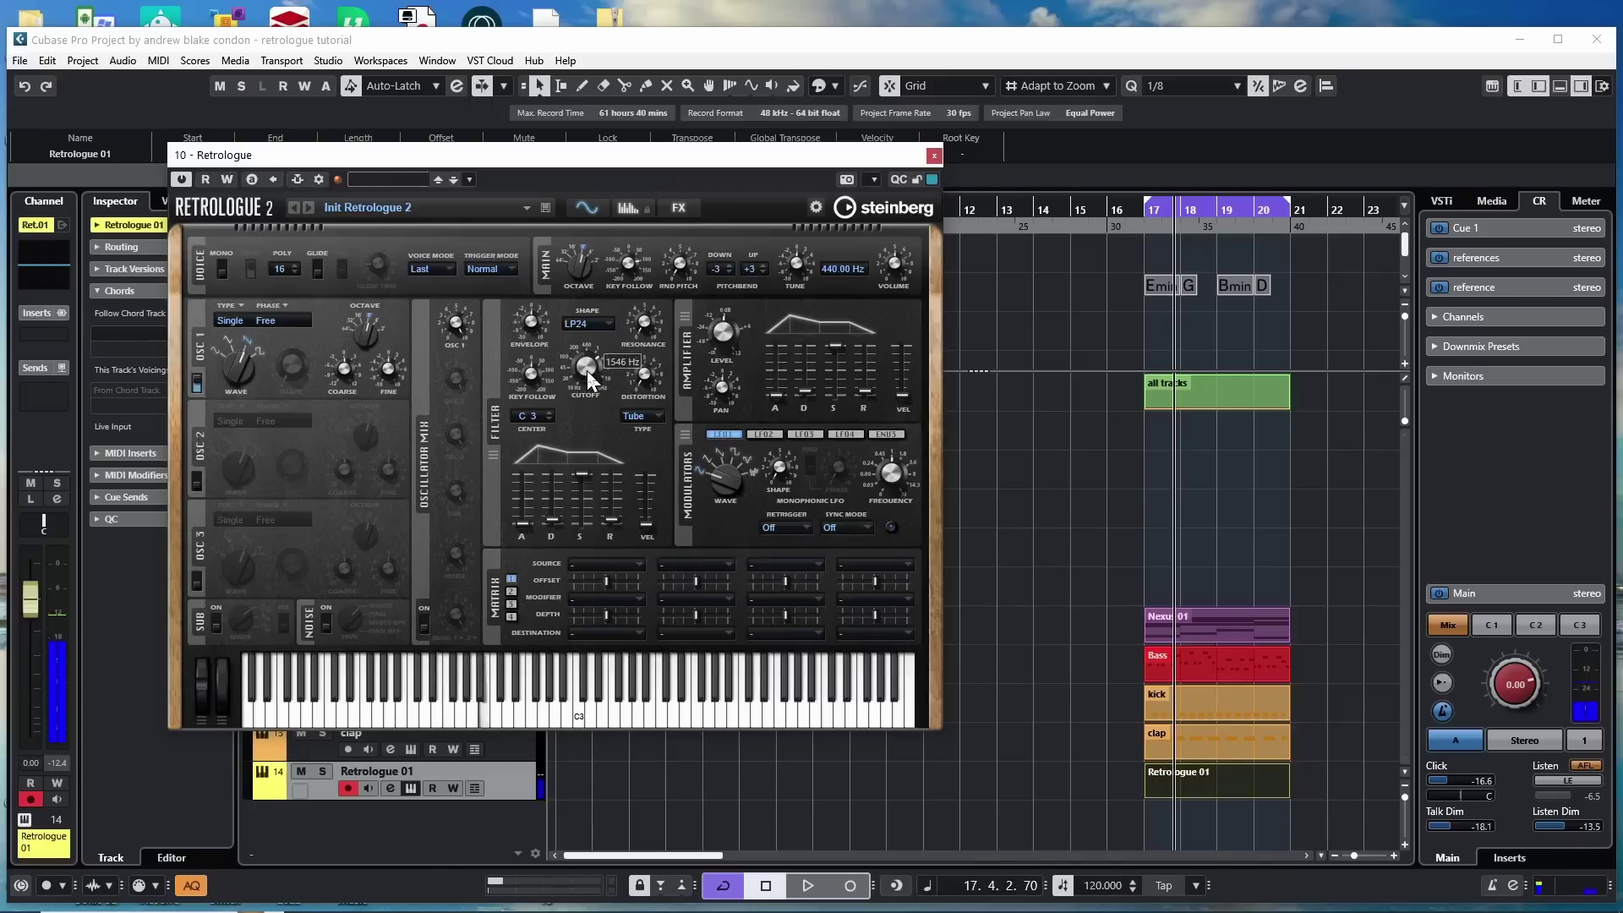
mouse_move(589, 382)
mouse_down()
mouse_move(602, 332)
mouse_move(590, 414)
mouse_up()
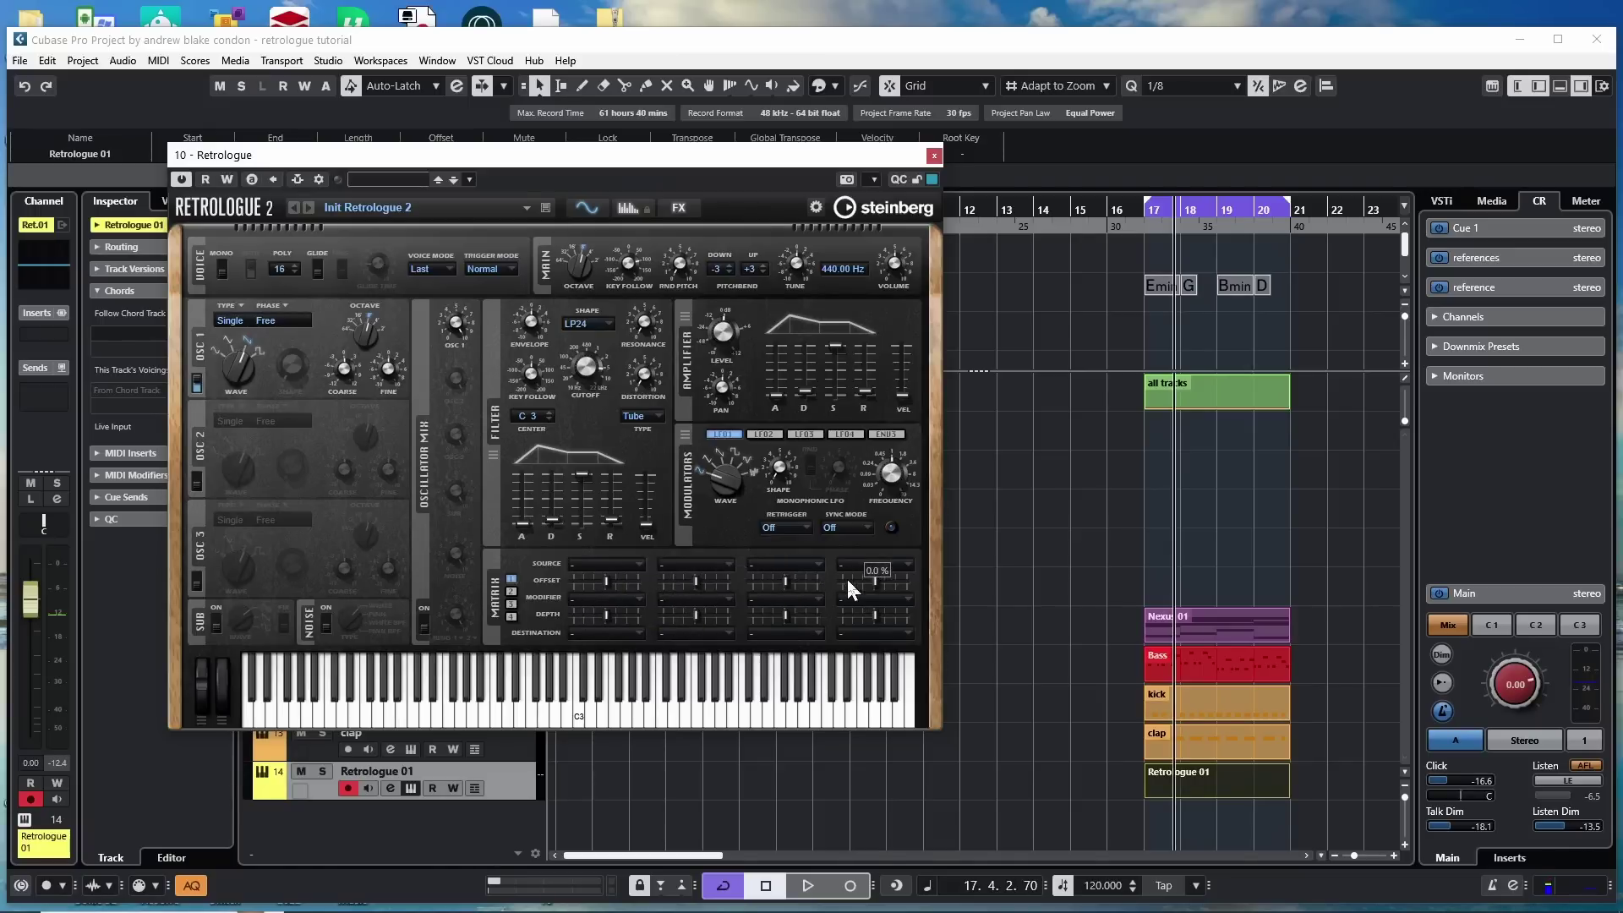
- Route LFO 1 to Cutoff in the first slot of the modulation matrix's first page
click(510, 605)
click(510, 578)
click(622, 635)
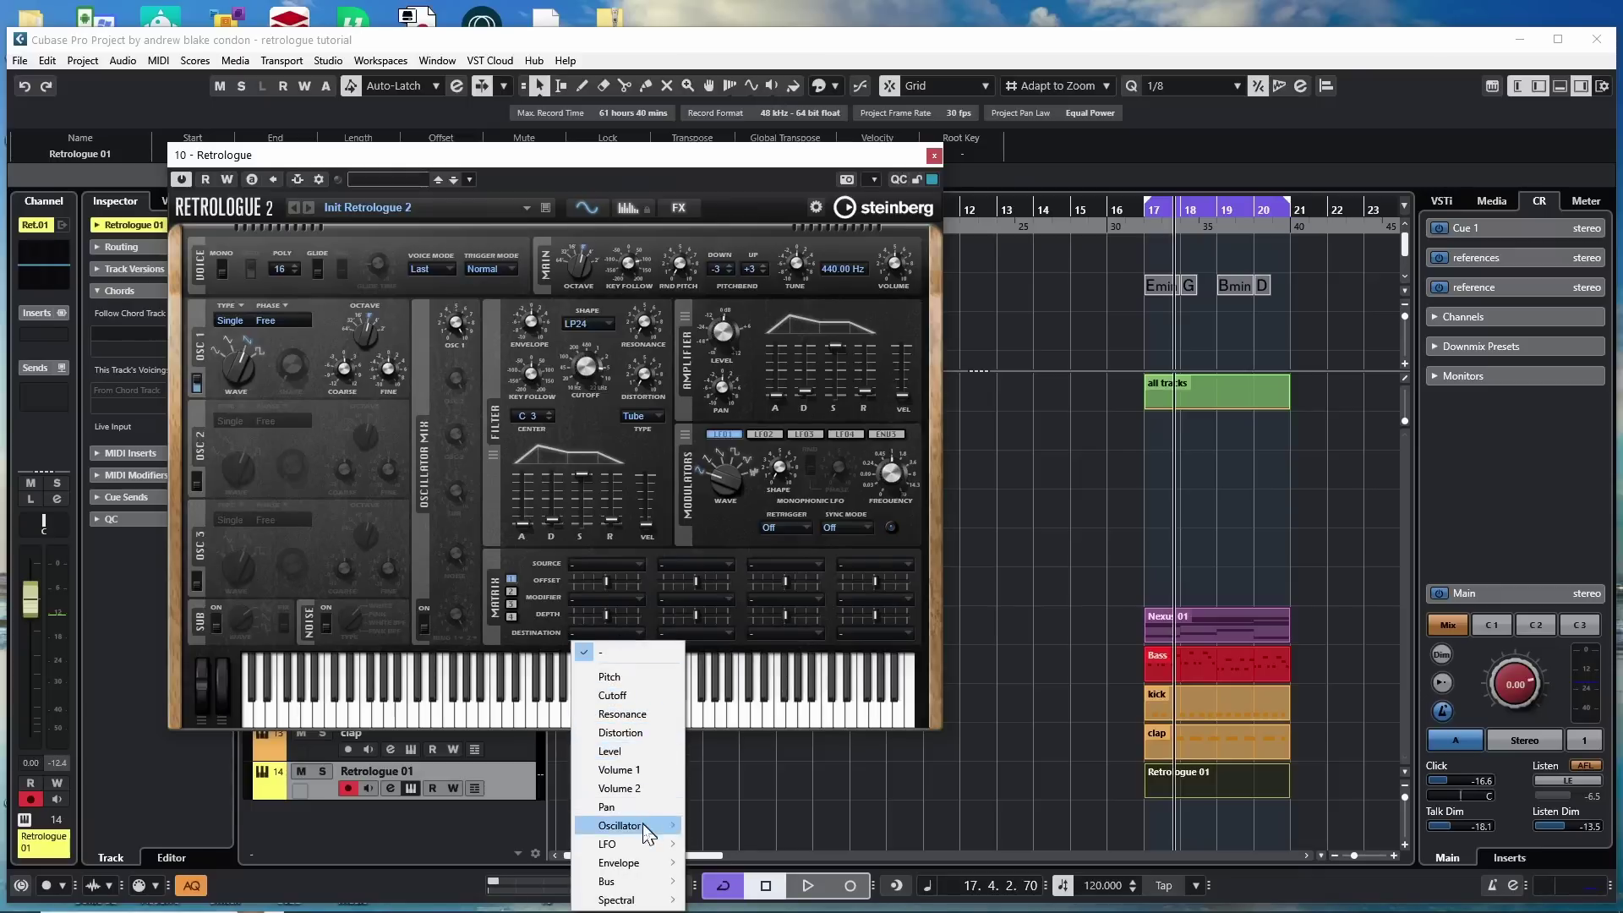
mouse_move(647, 828)
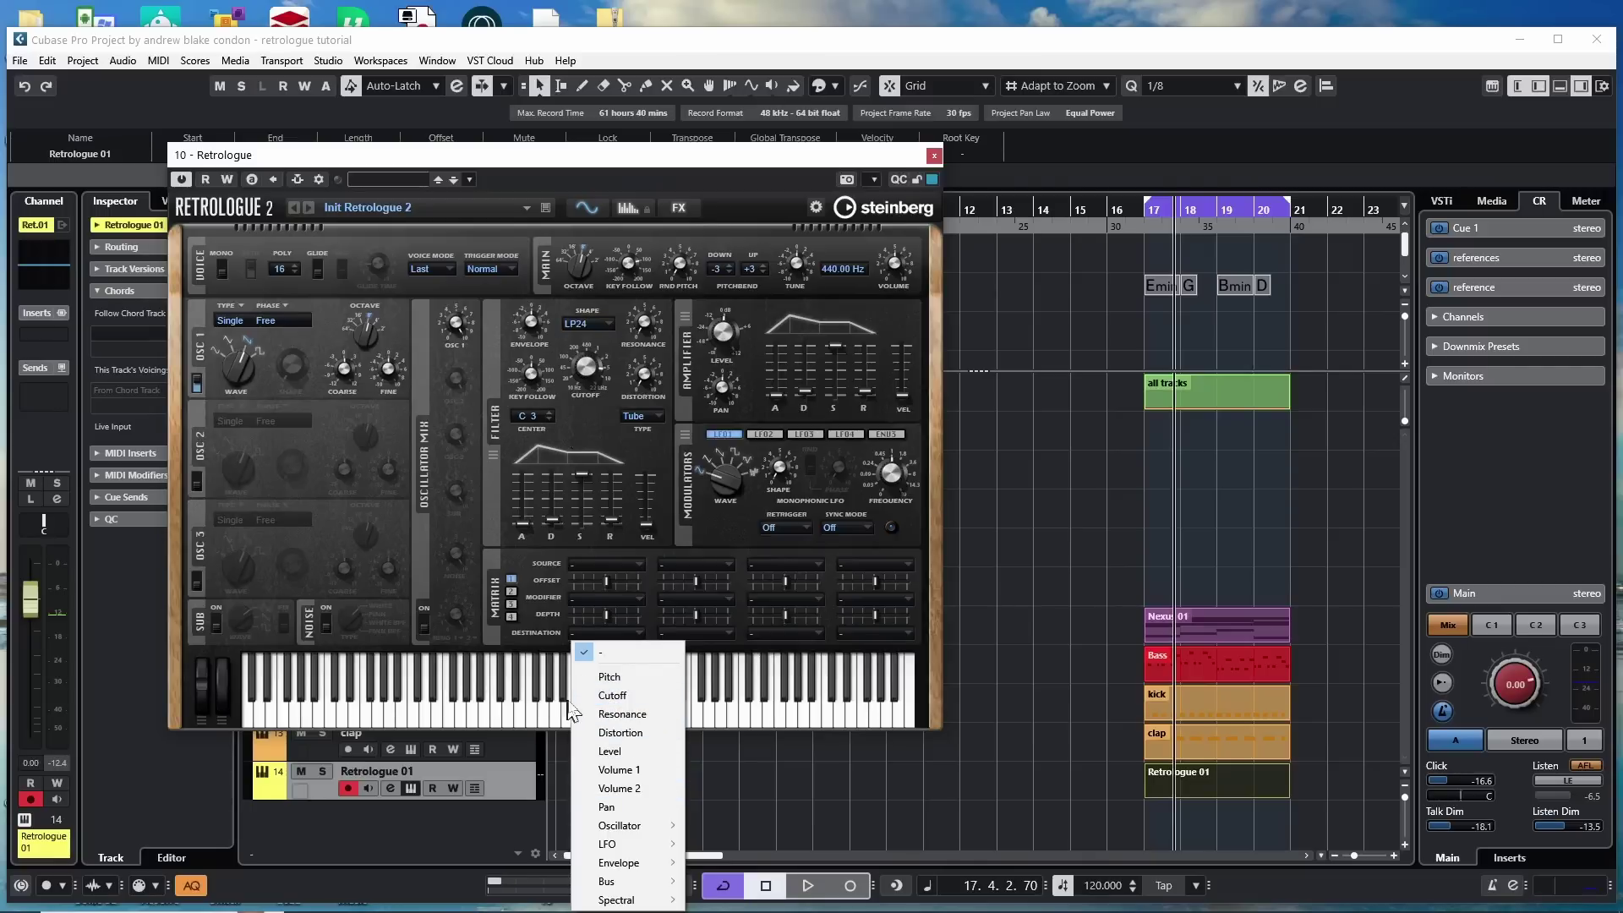
click(603, 697)
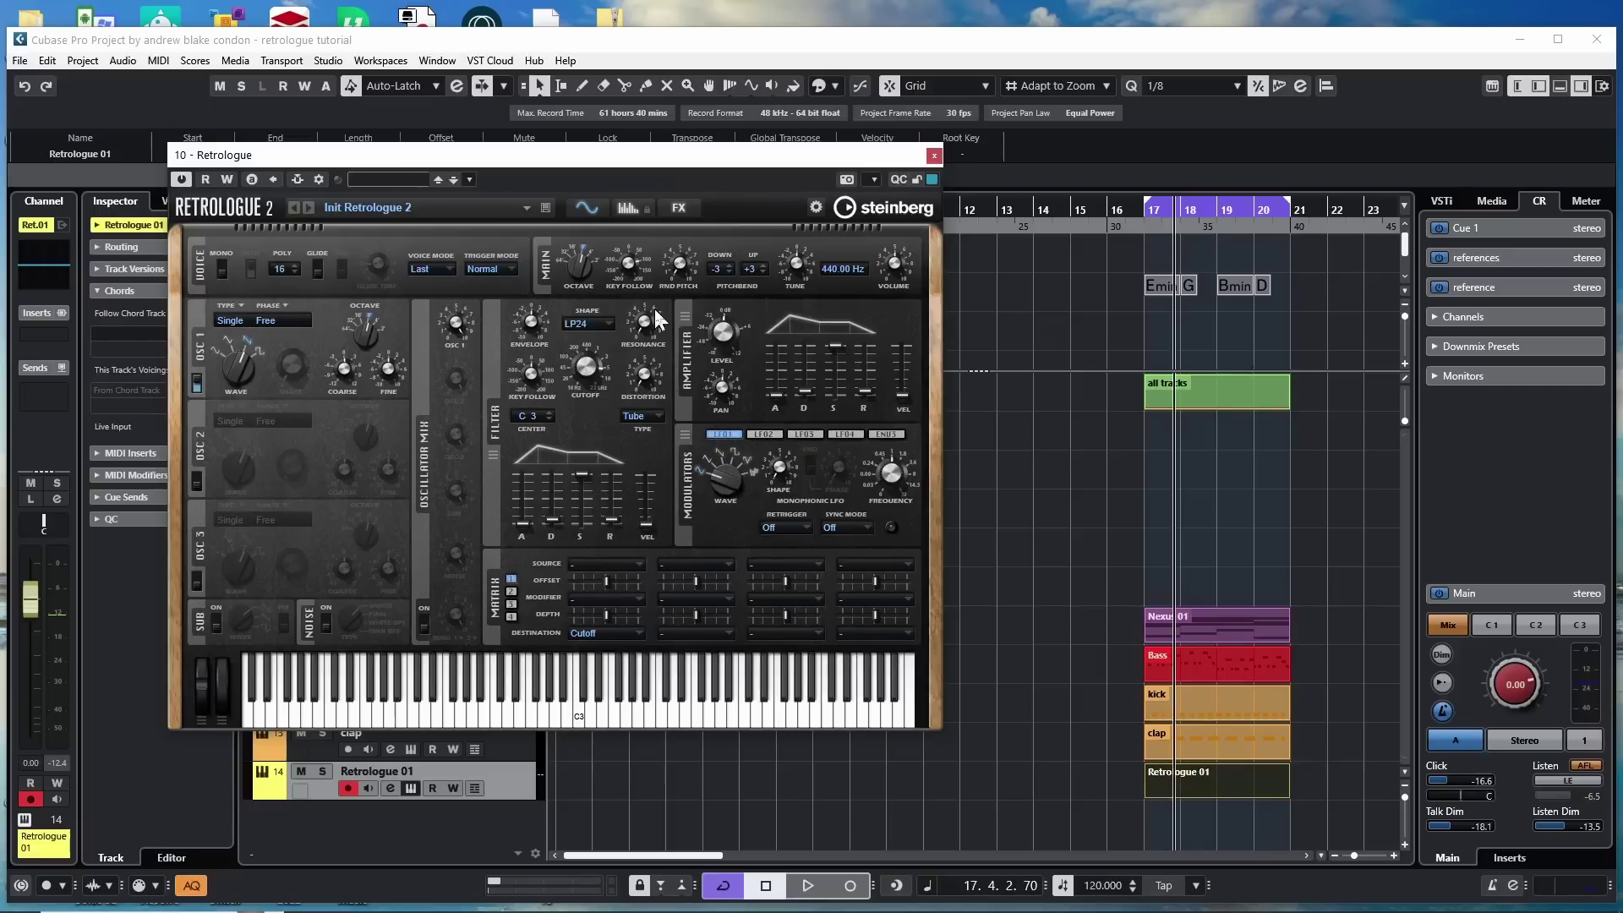
mouse_move(591, 372)
drag(591, 372, 583, 425)
mouse_move(591, 373)
click(607, 565)
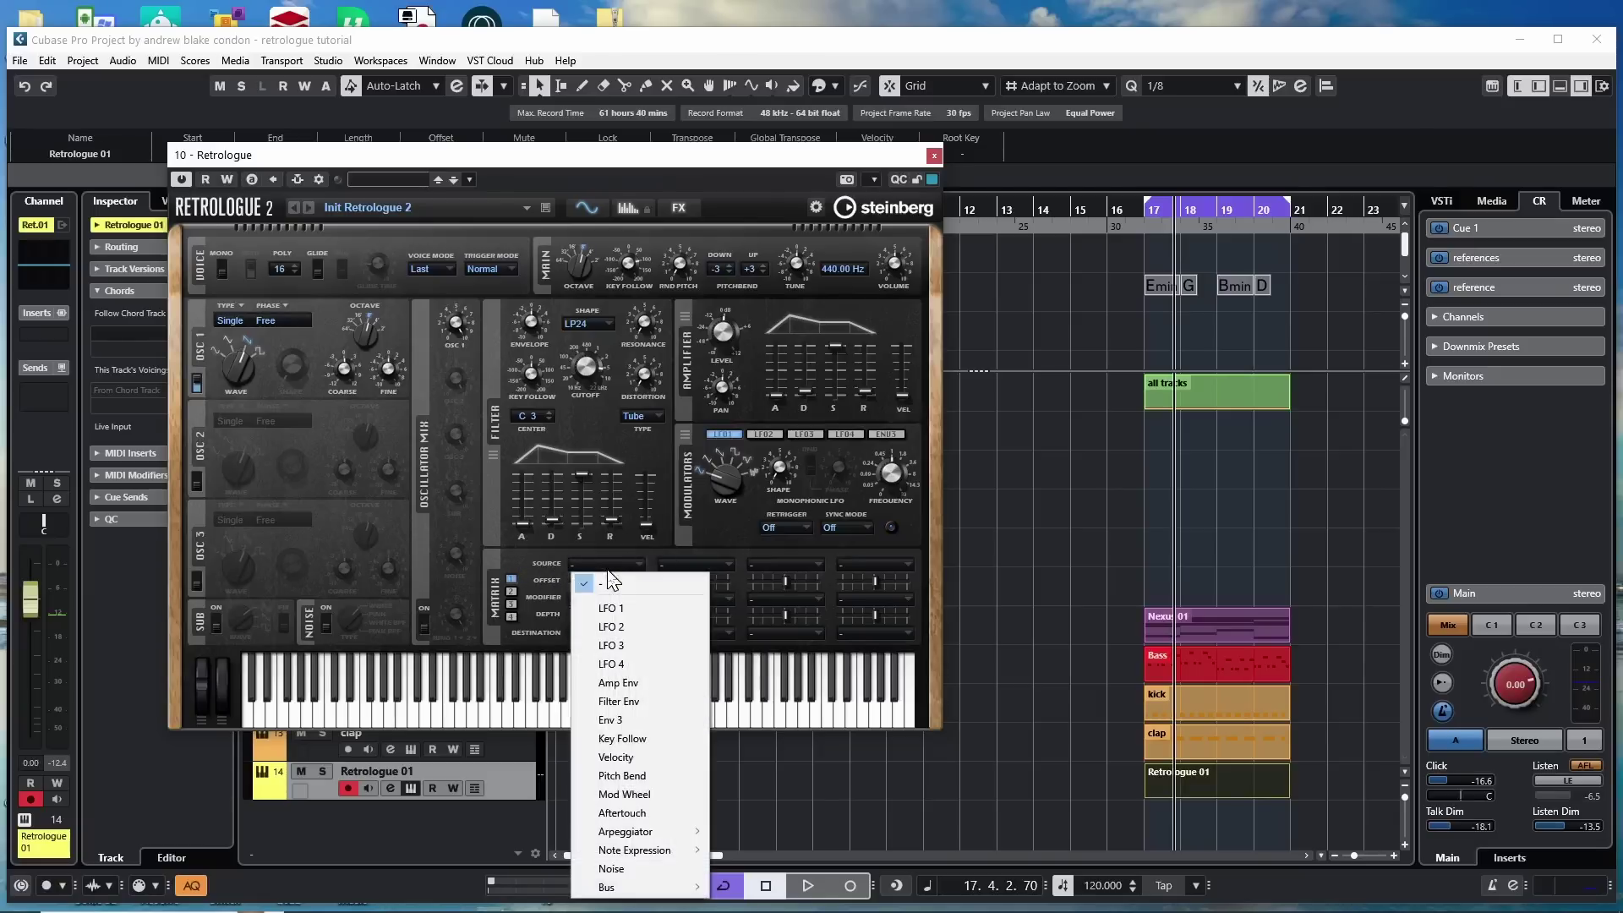
click(644, 609)
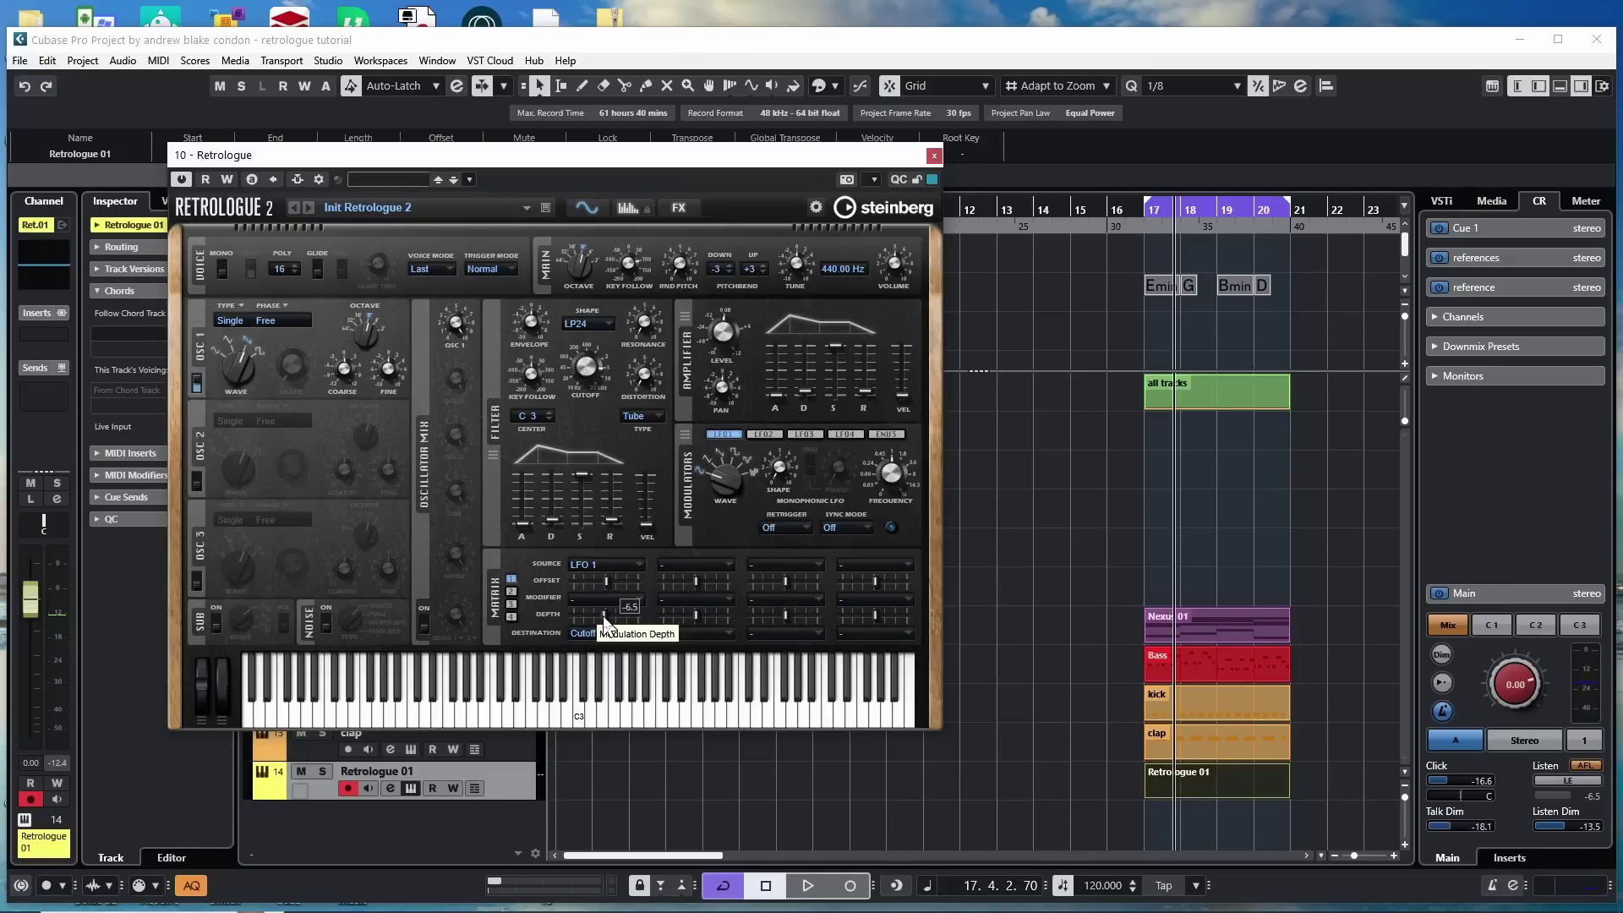
- Raise the LFO 1-to-Cutoff modulation depth to its maximum, sweeping the filter cutoff by hand for comparison
drag(604, 620, 627, 616)
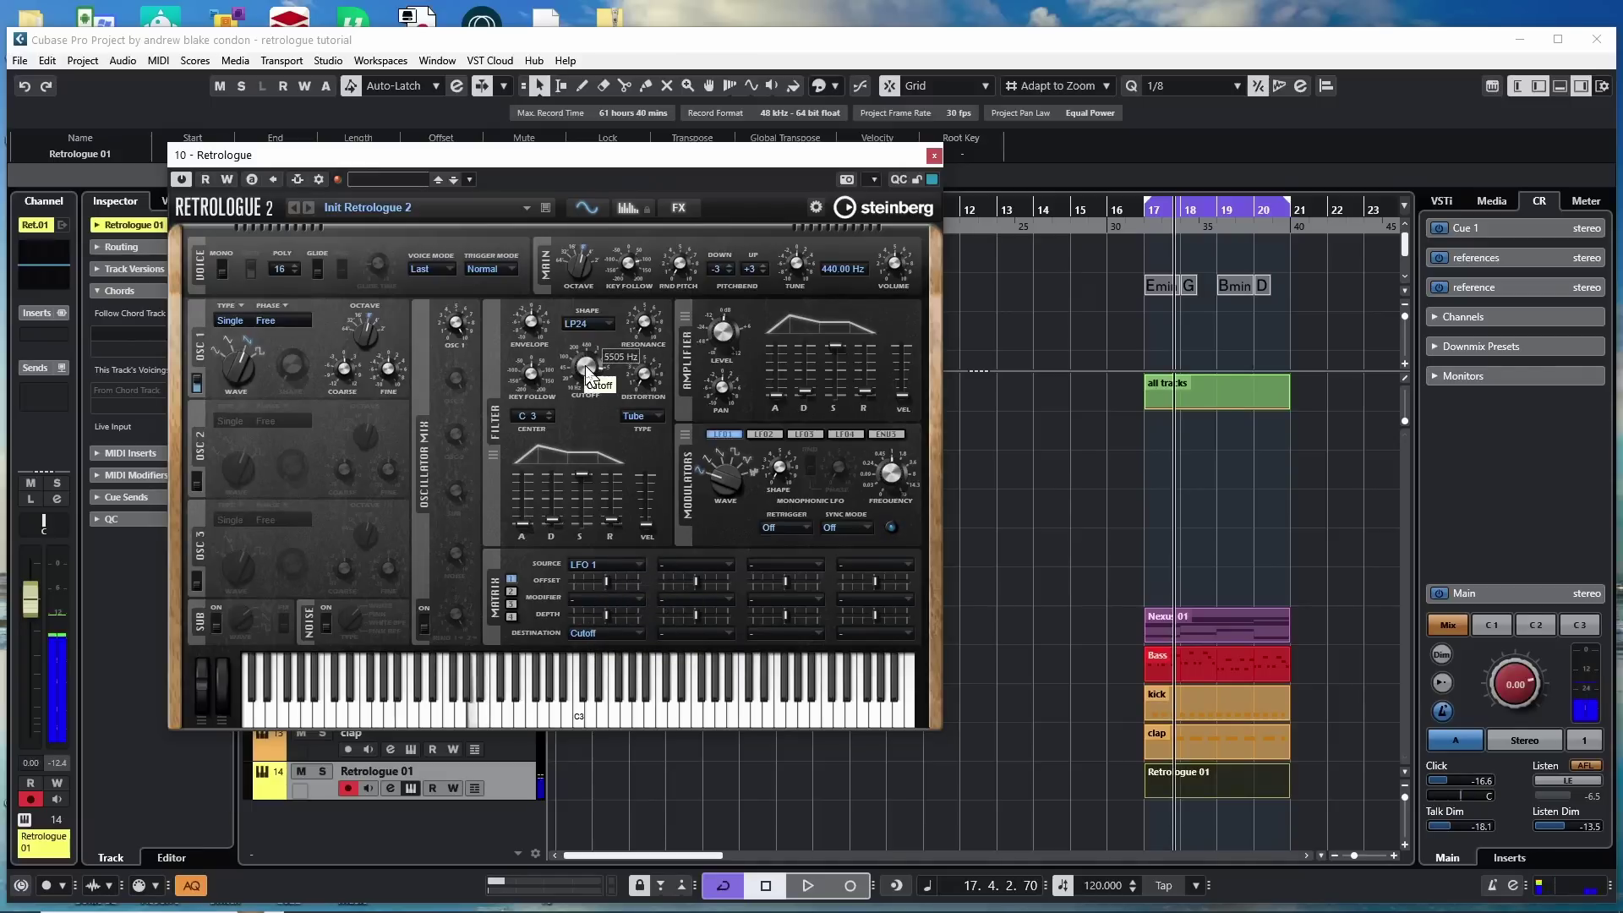
drag(589, 378, 585, 427)
mouse_move(606, 615)
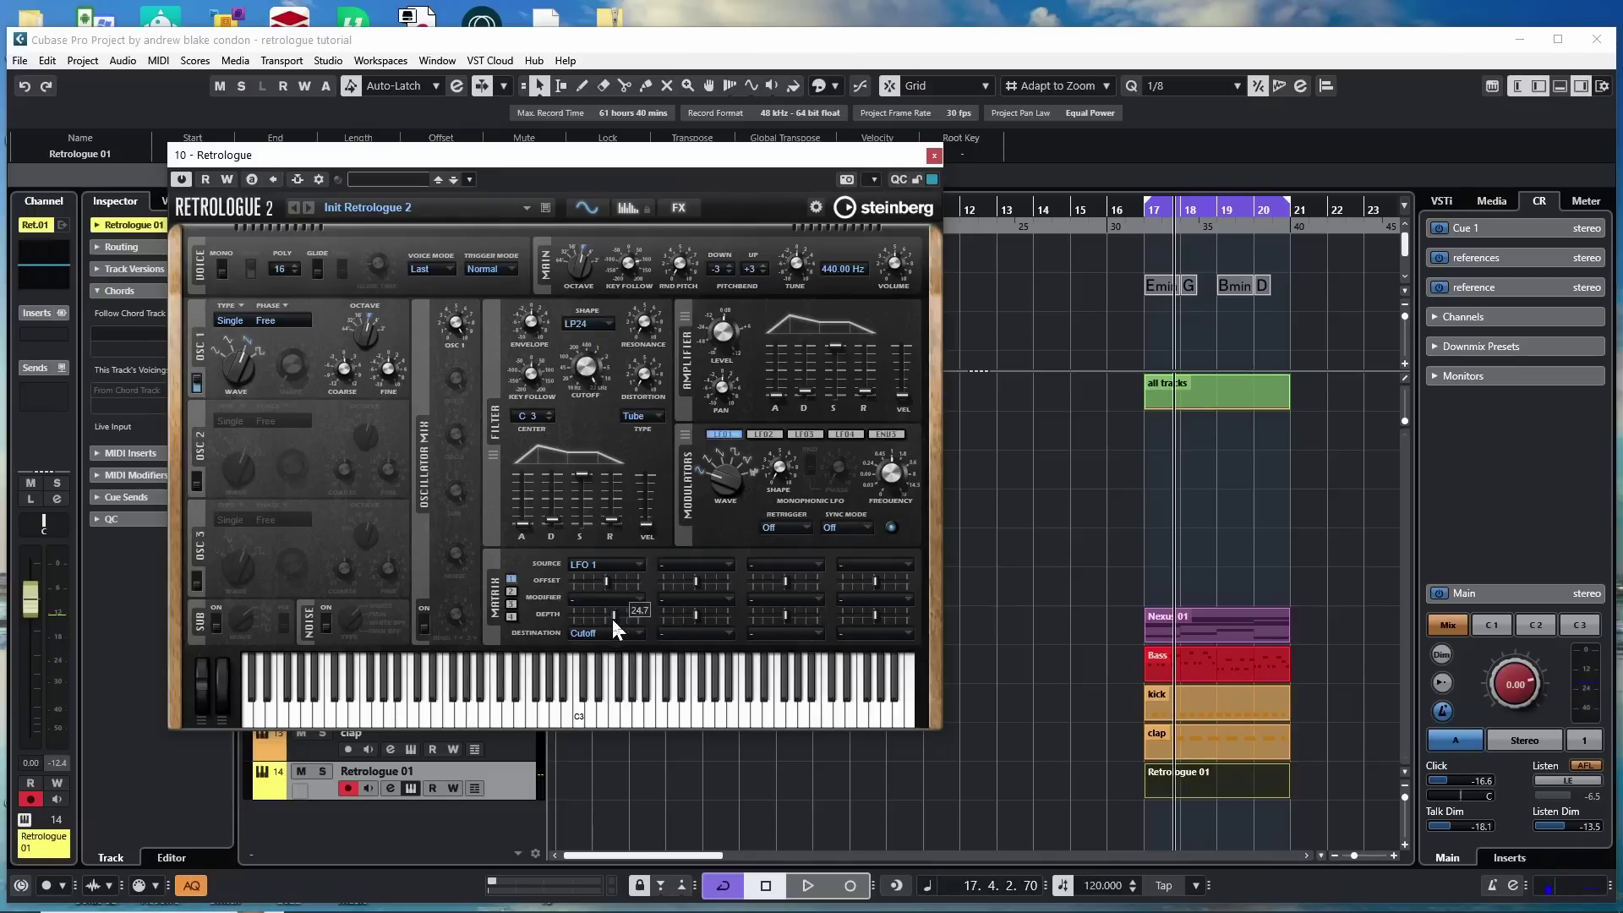
mouse_move(583, 373)
mouse_move(583, 372)
mouse_down()
mouse_move(584, 412)
mouse_move(581, 374)
mouse_up()
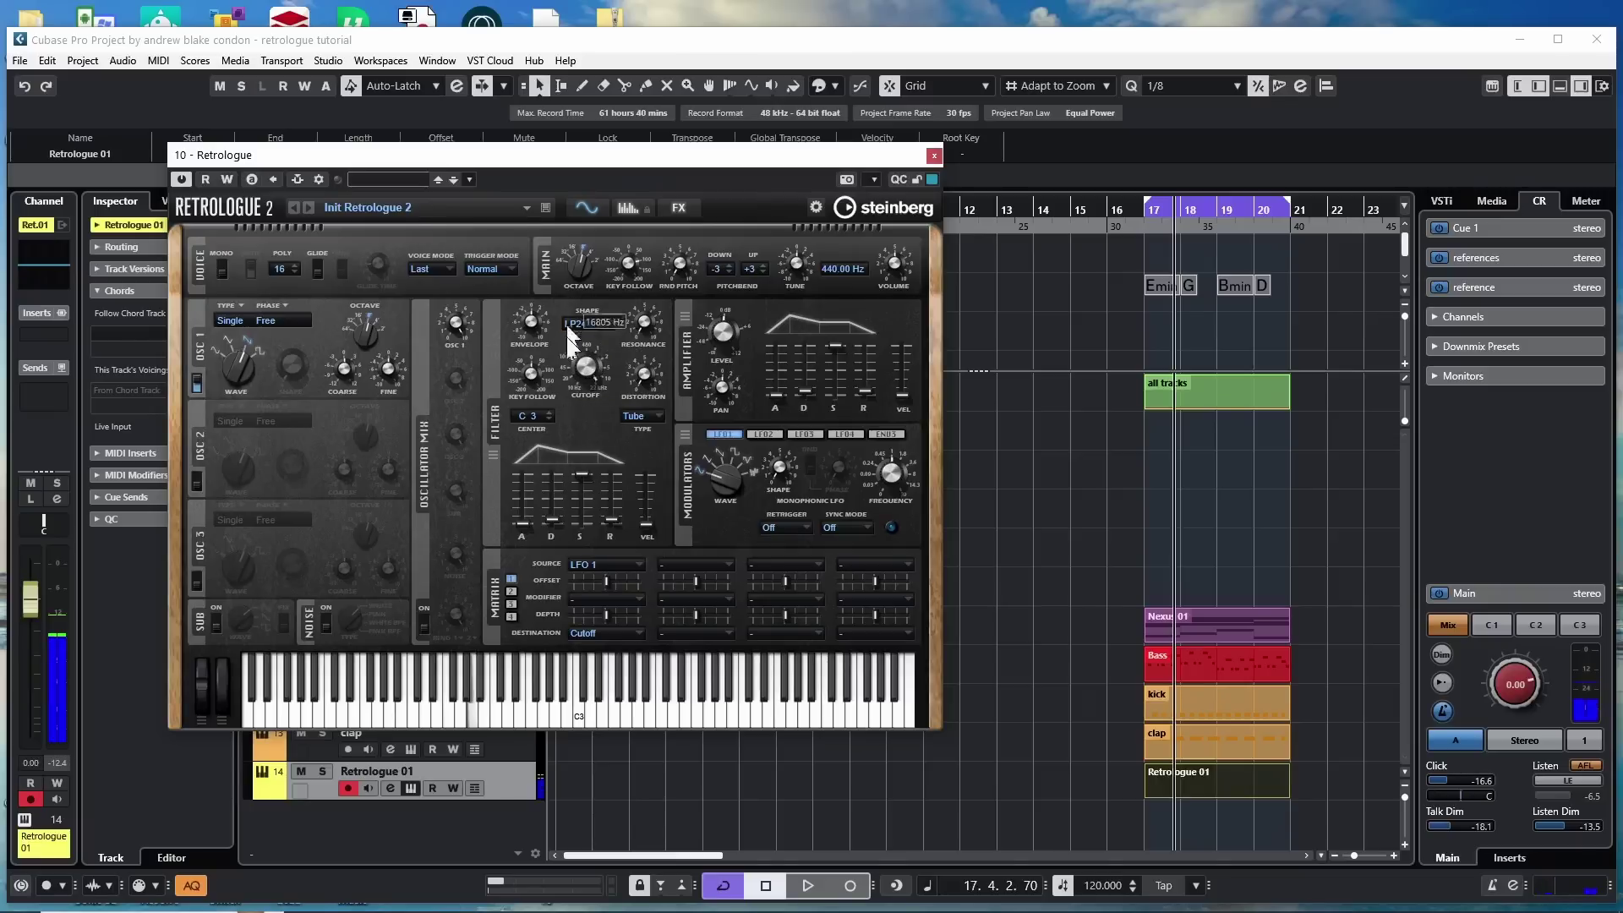
drag(563, 471, 568, 495)
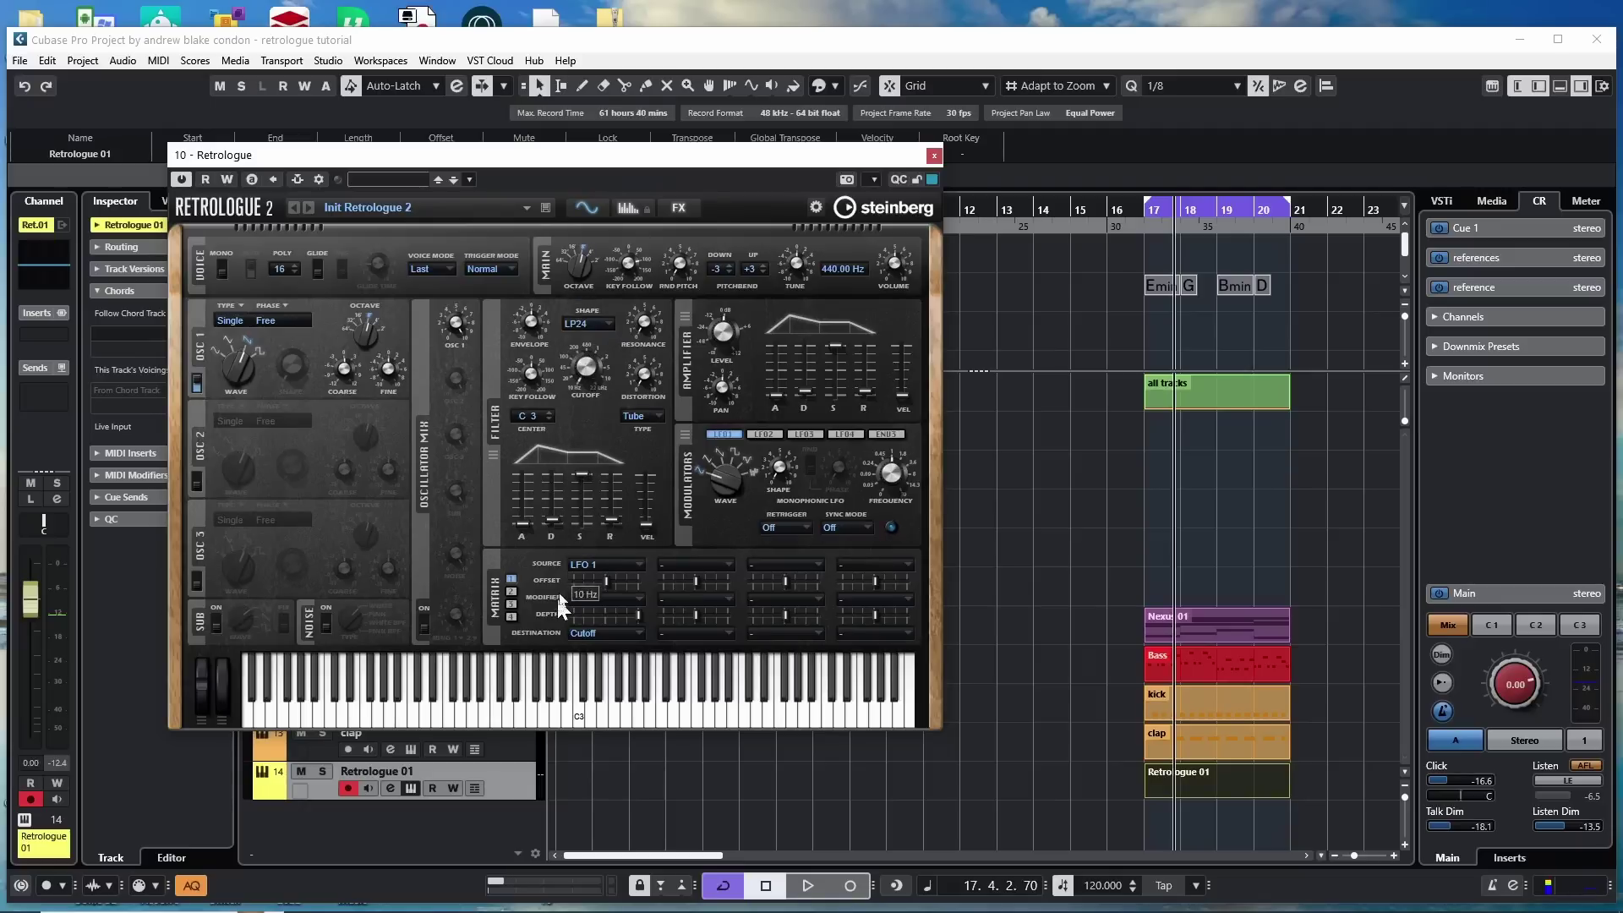
click(603, 617)
drag(602, 615, 646, 638)
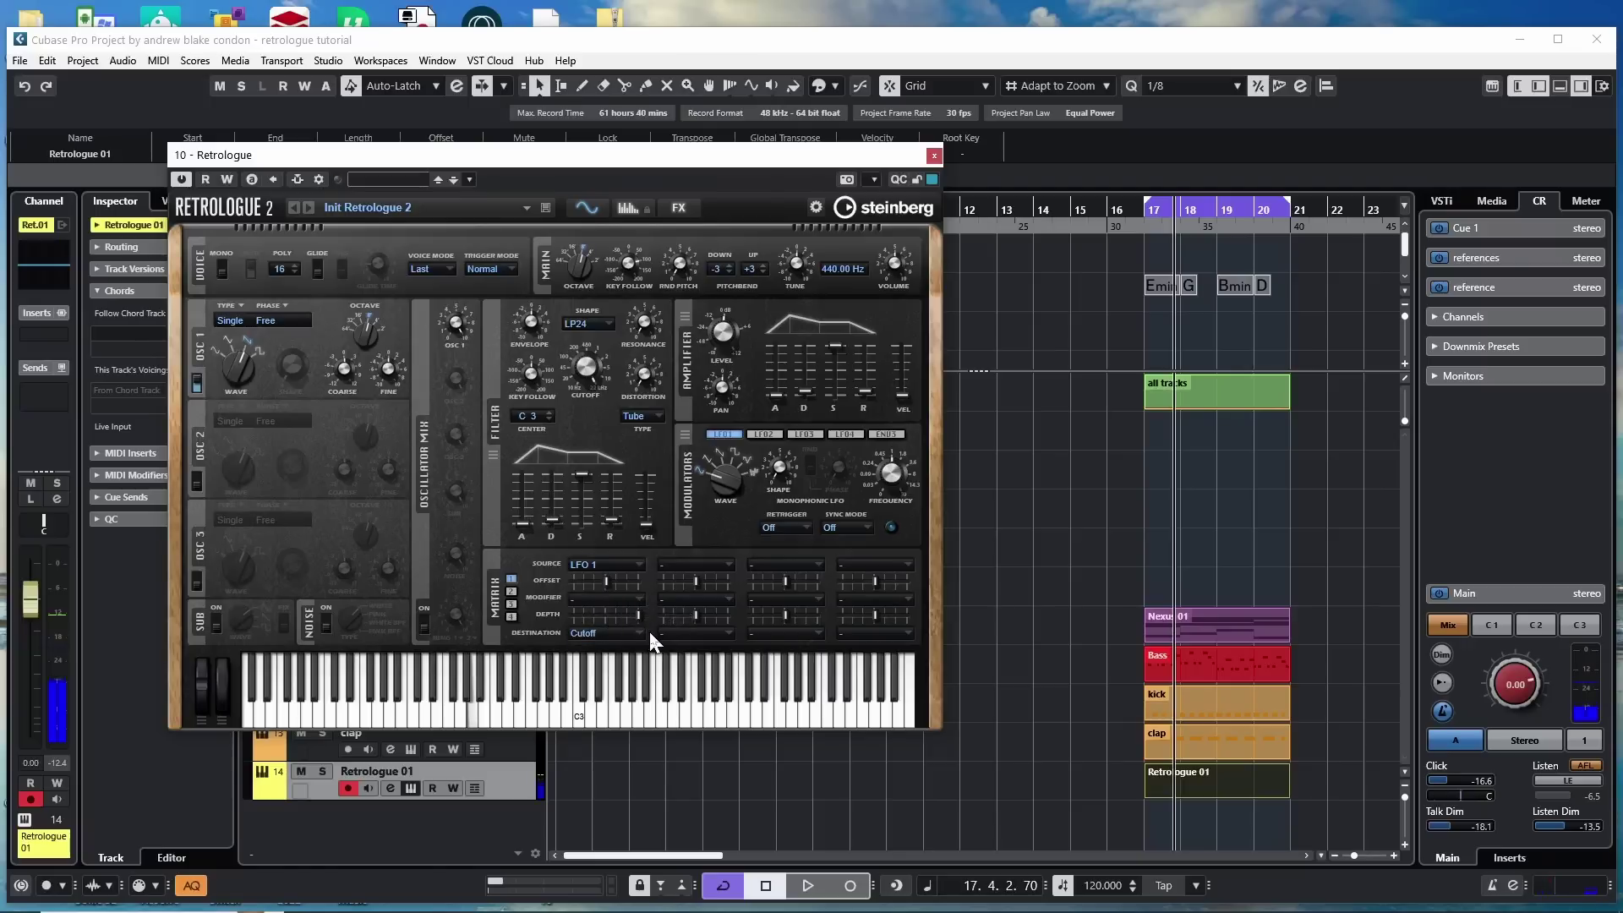
drag(647, 638, 614, 623)
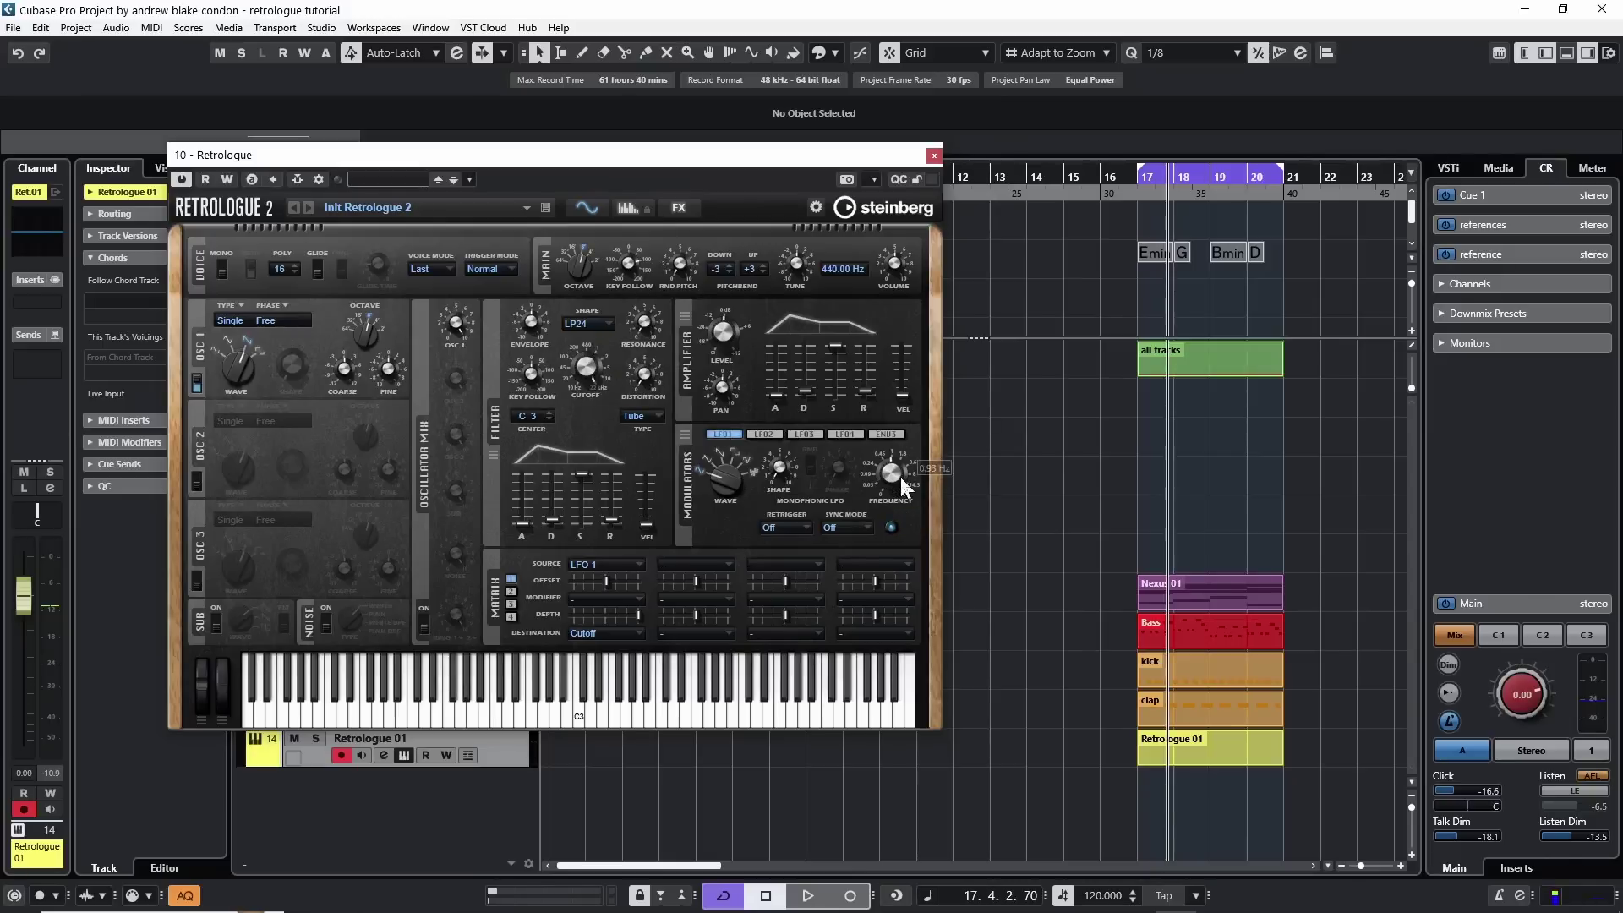
- Raise LFO 1's frequency and set its sync mode to Tempo
drag(902, 484, 889, 408)
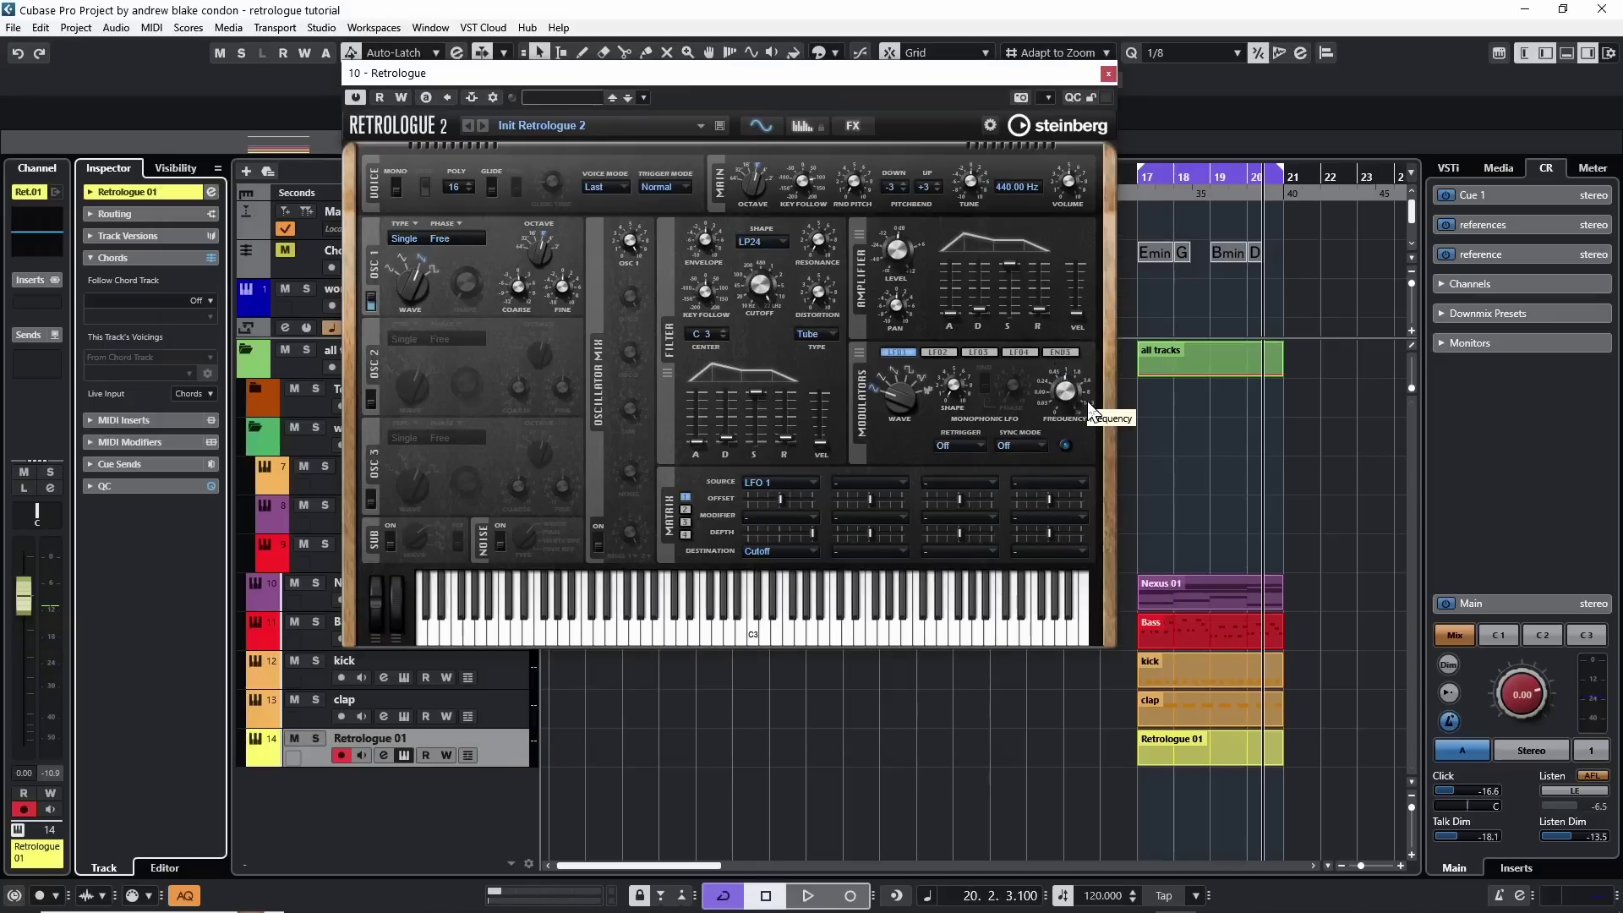
click(1014, 446)
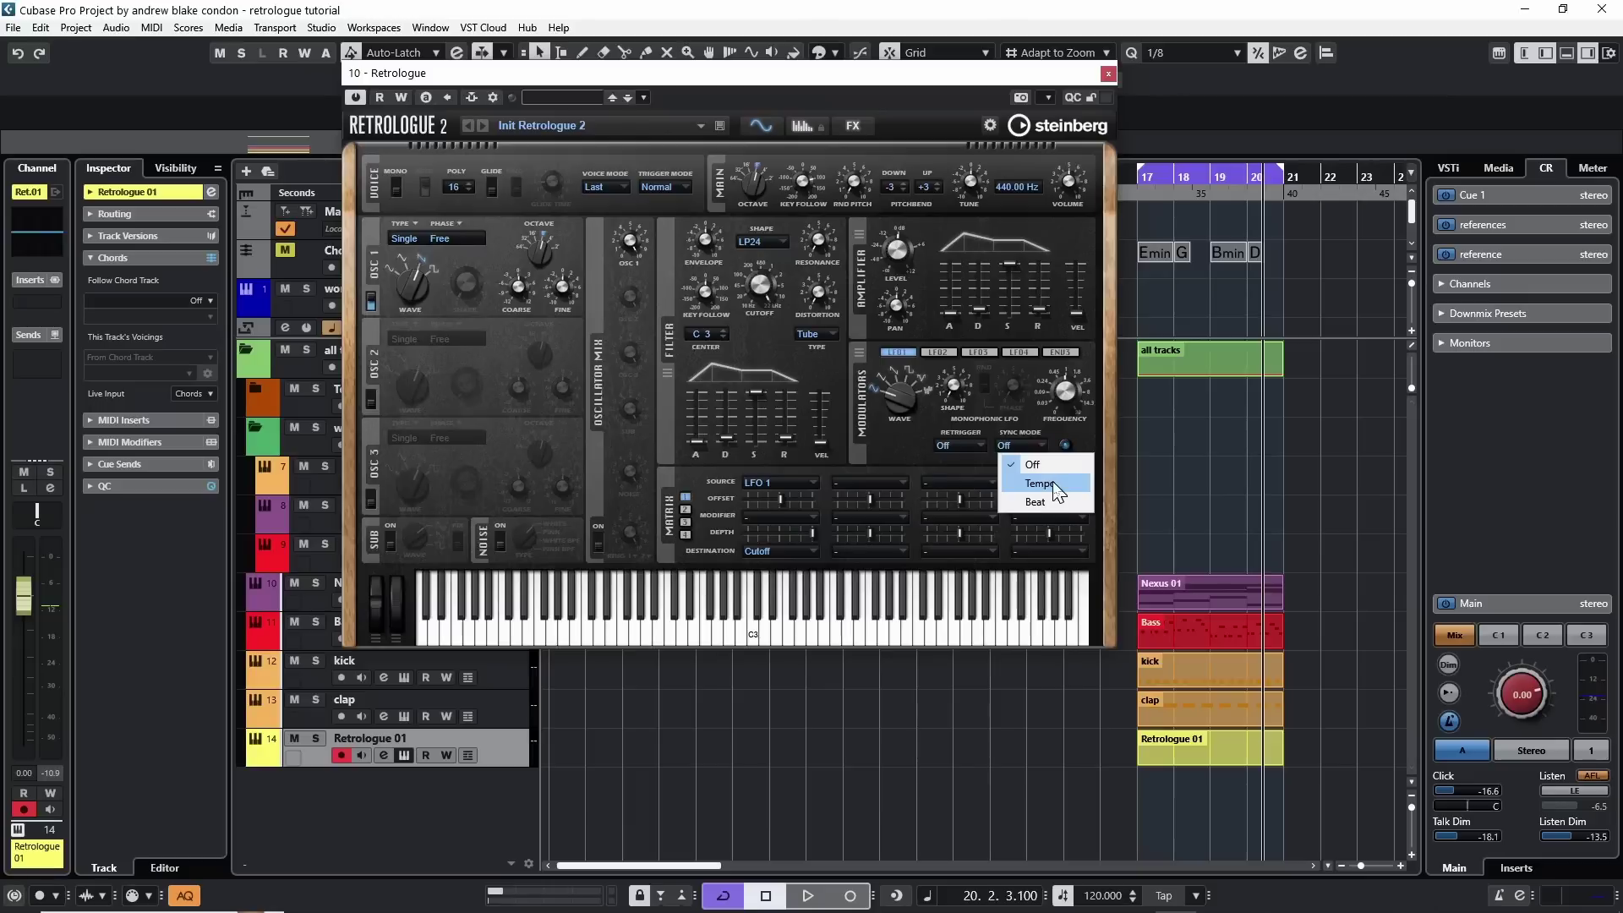
click(1039, 483)
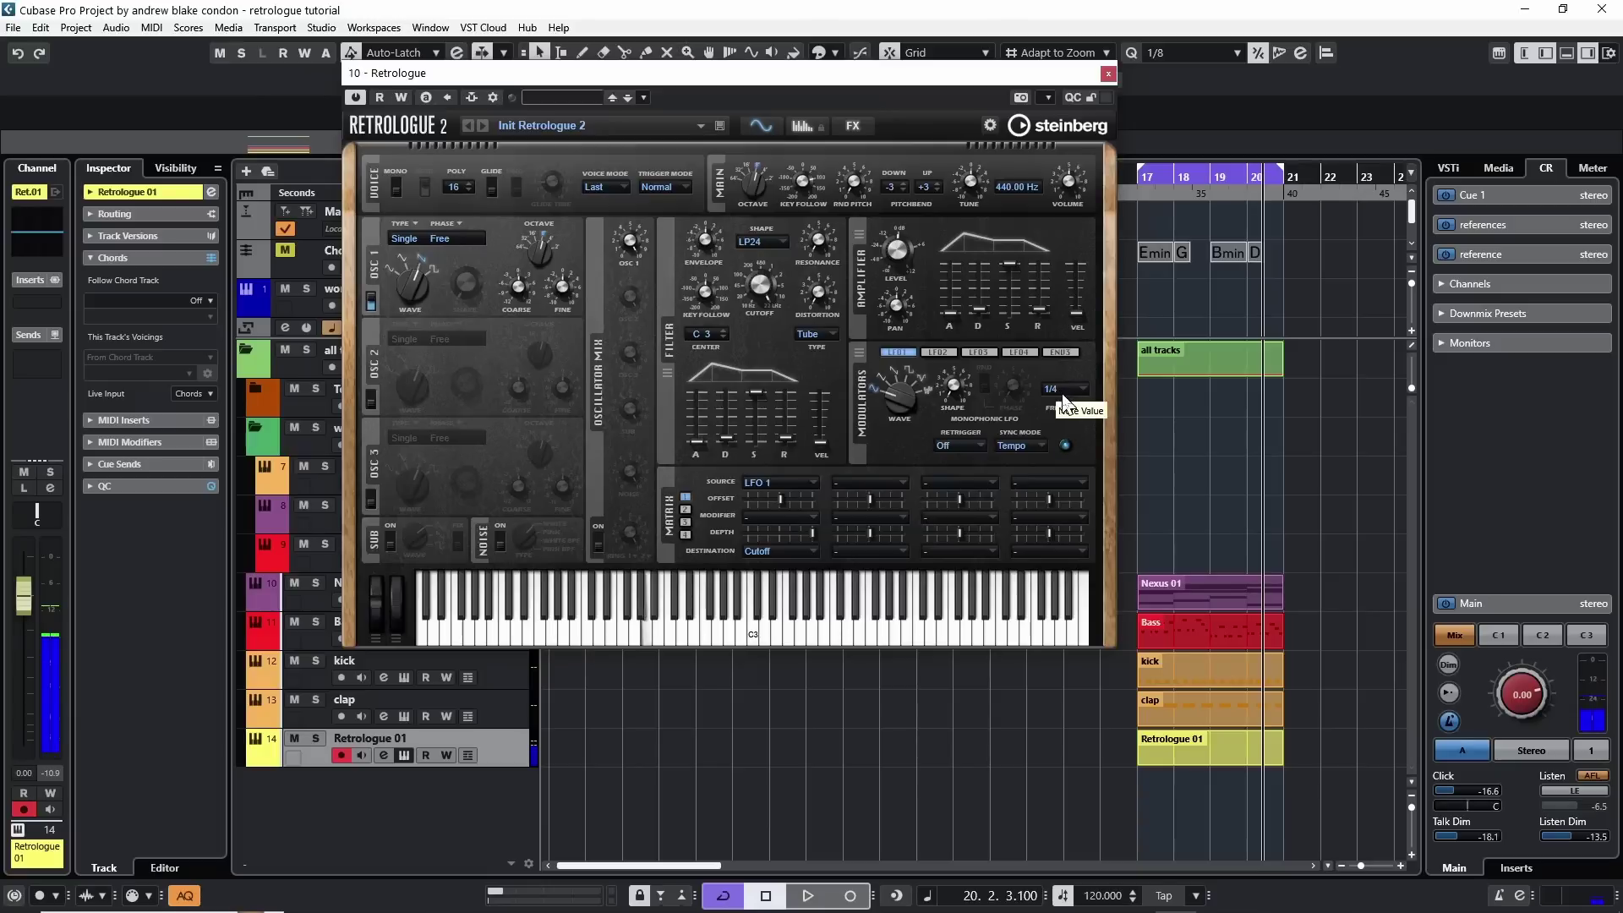
- Play the project and set LFO 1's note value to 1/16
key(space)
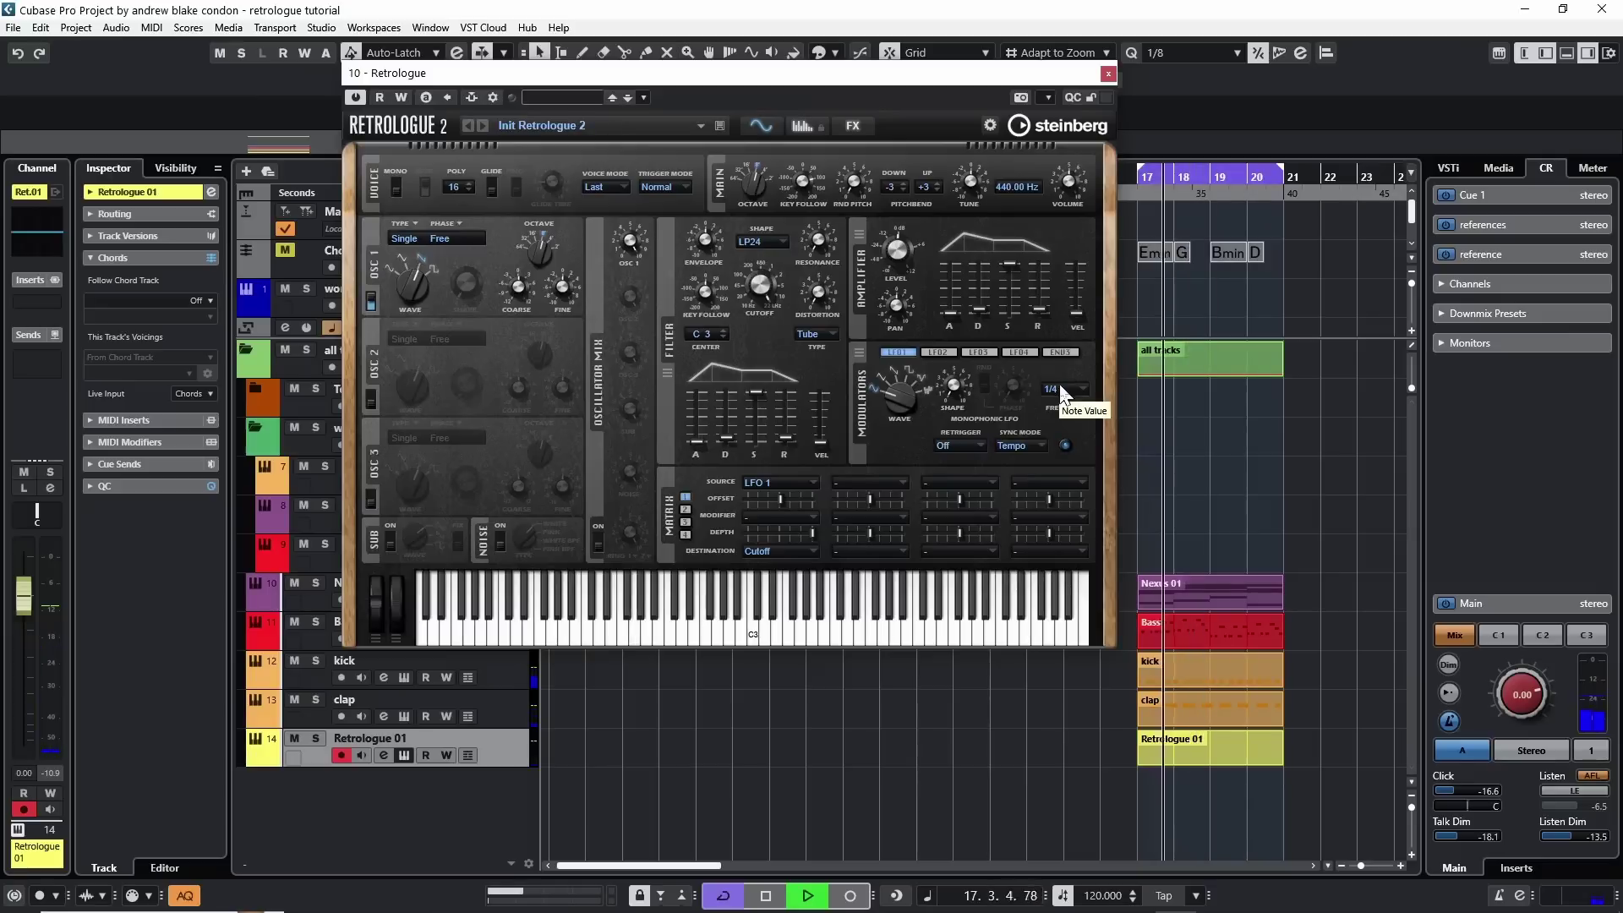
scroll(1061, 389, down, 1)
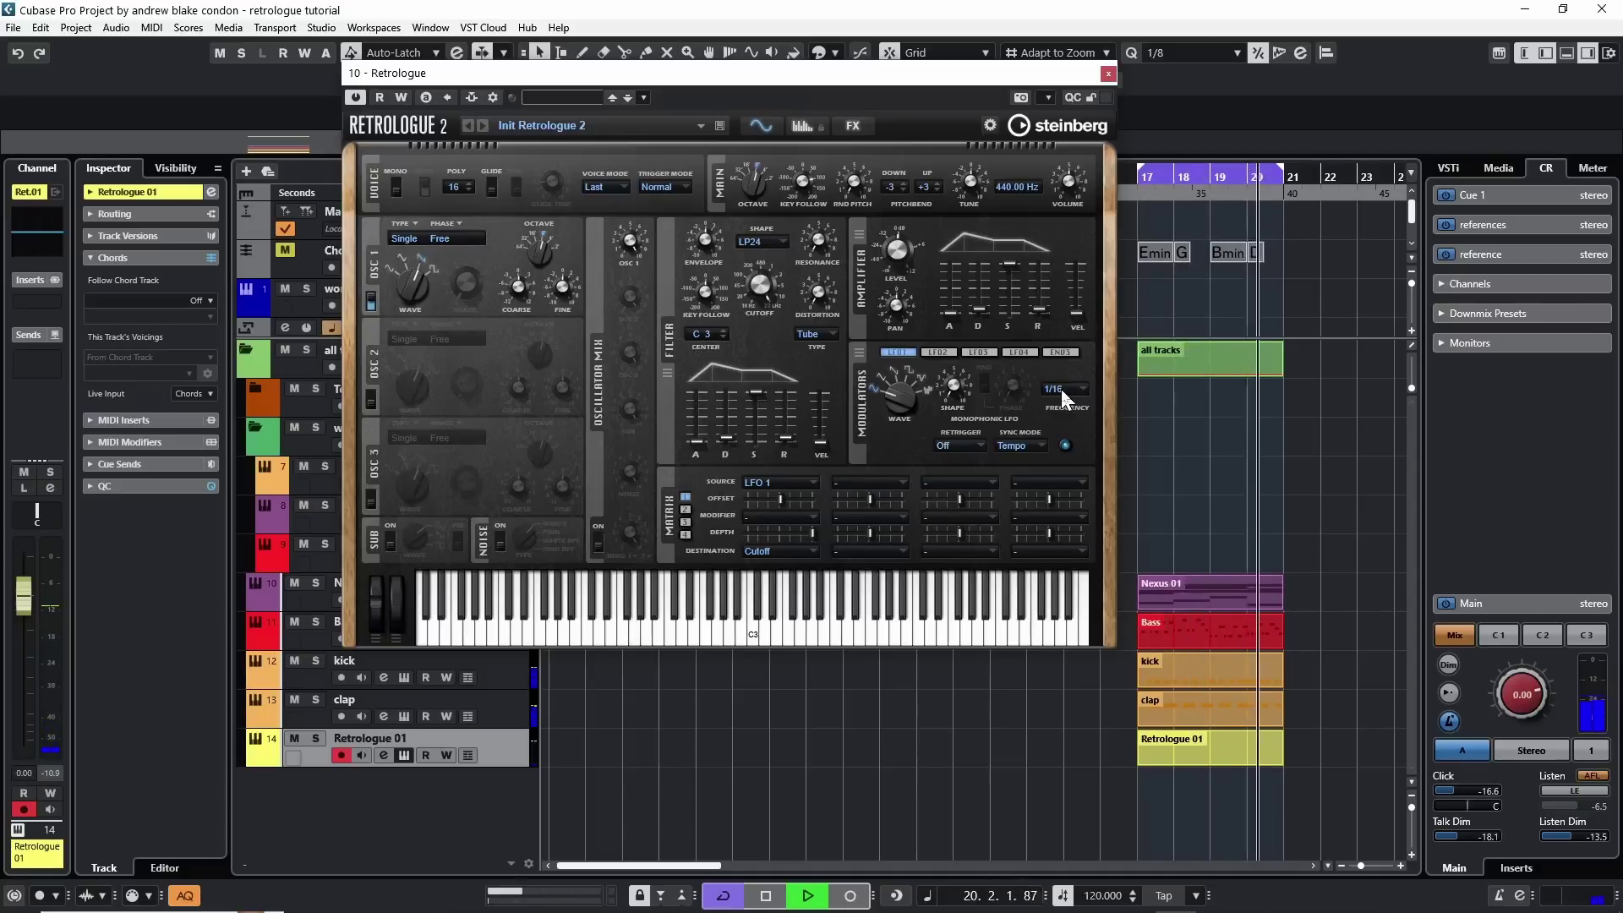
scroll(1065, 391, down, 1)
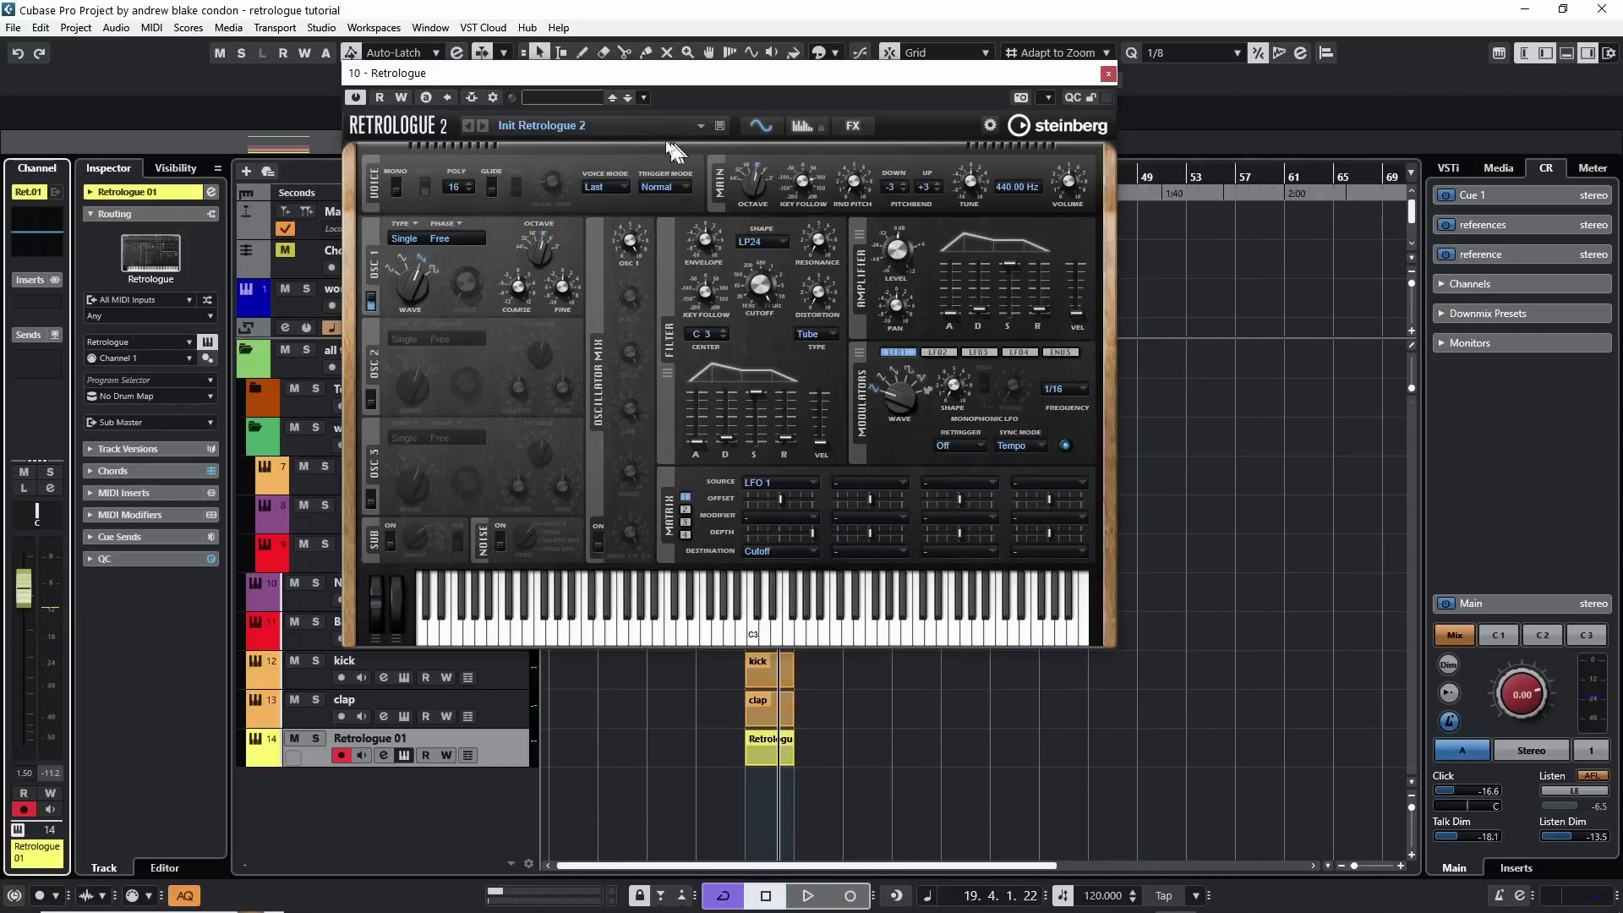
- Search the presets for "init" and load Init Retrologue 2 to reset the synth
click(555, 127)
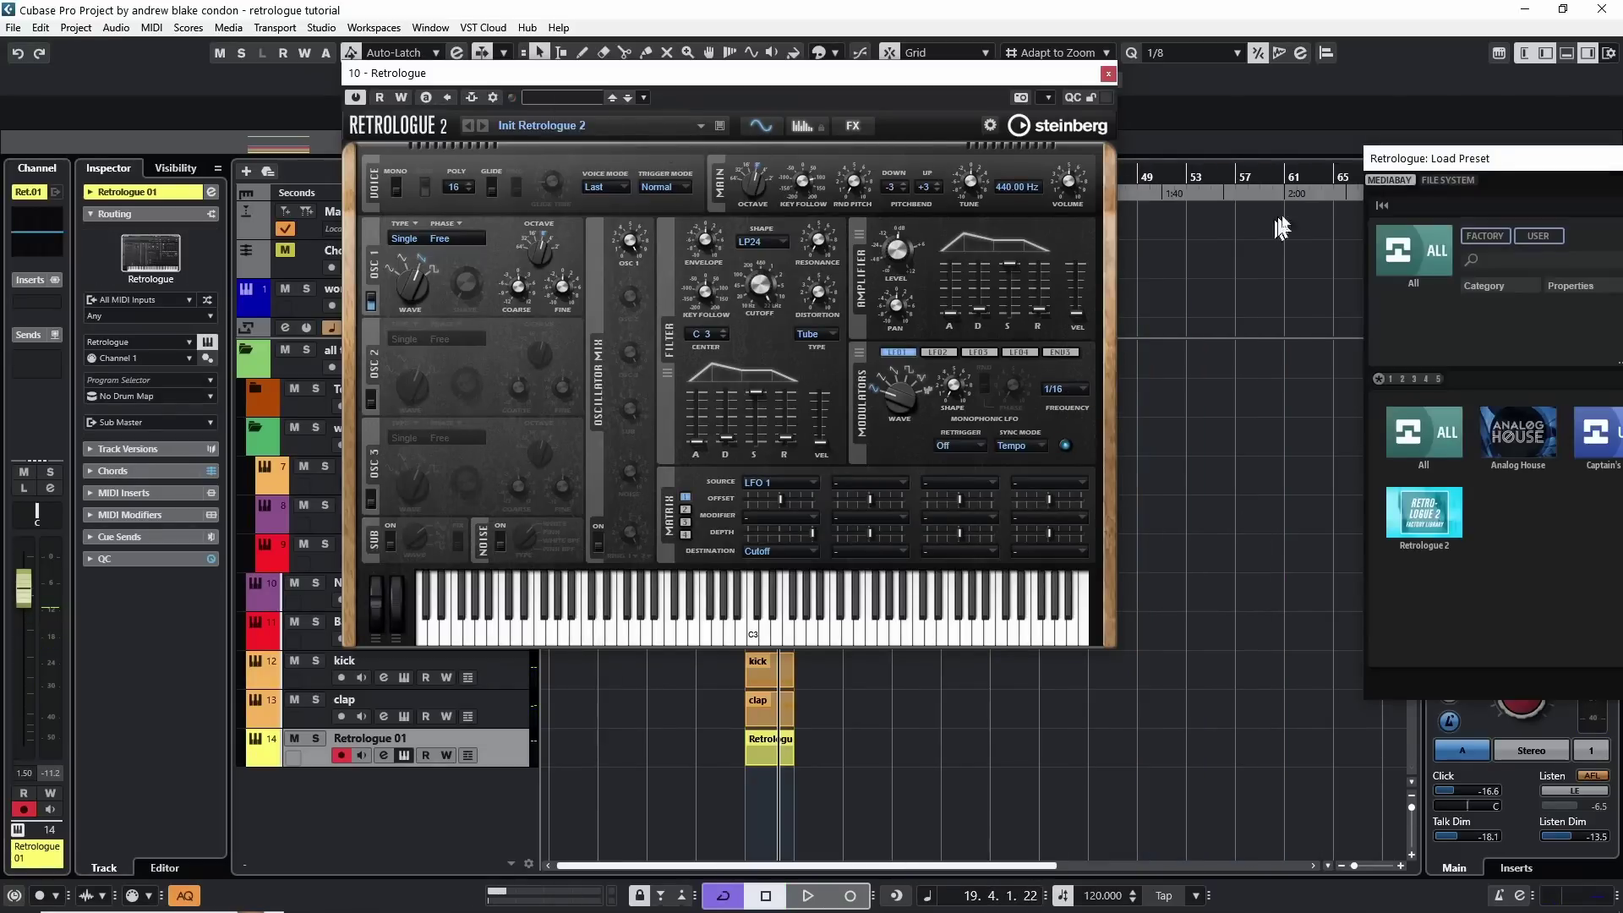
click(1266, 188)
text(init)
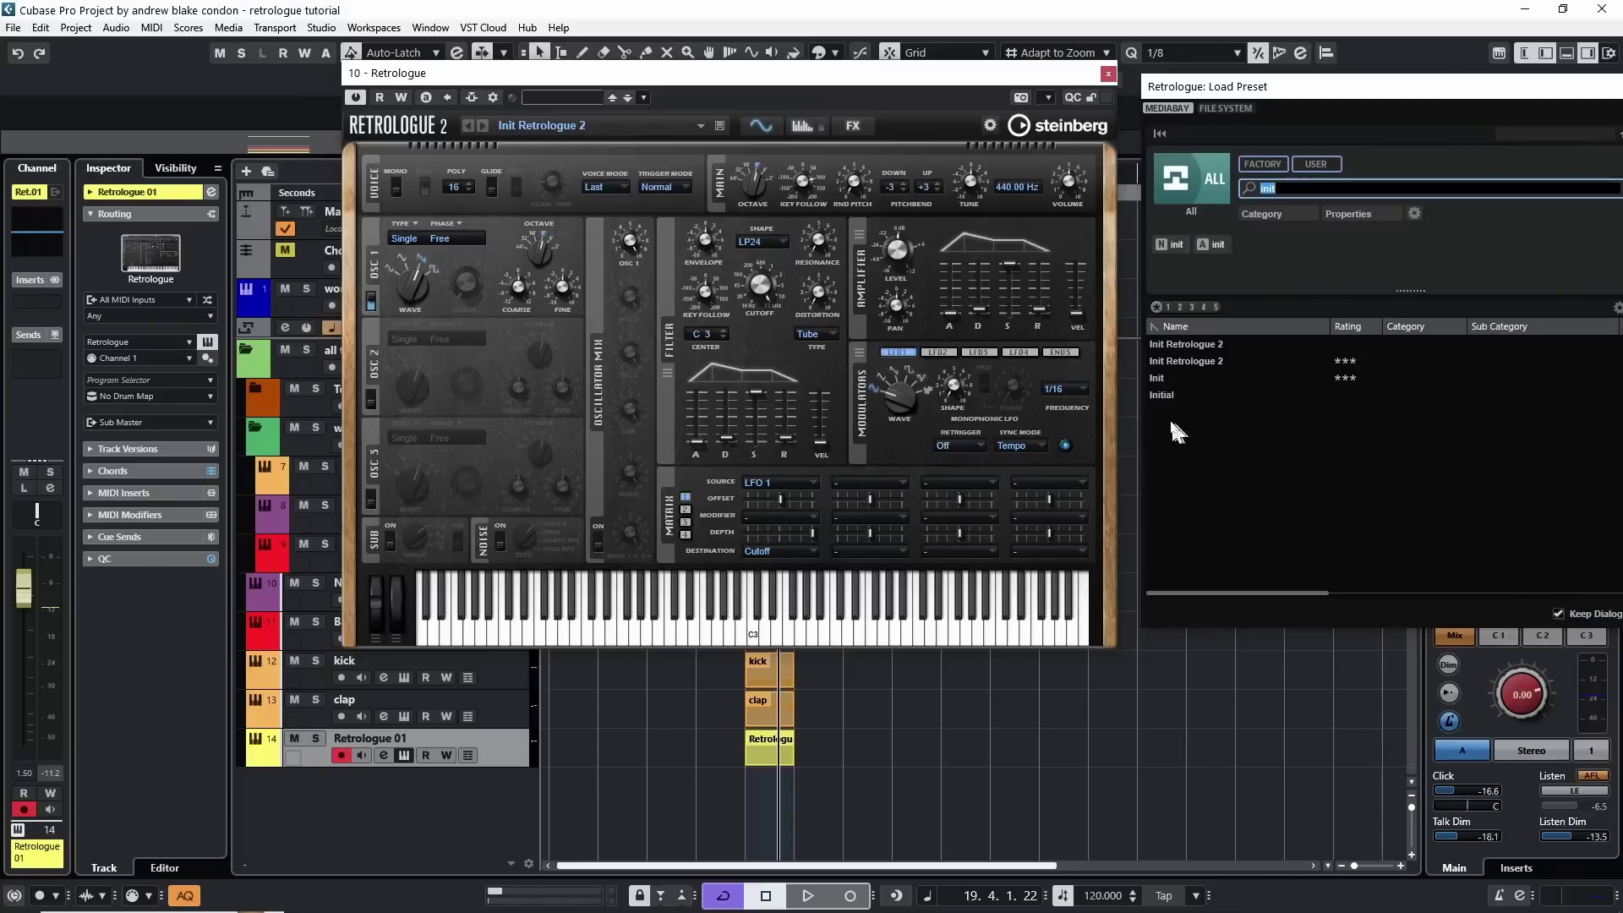
click(1186, 346)
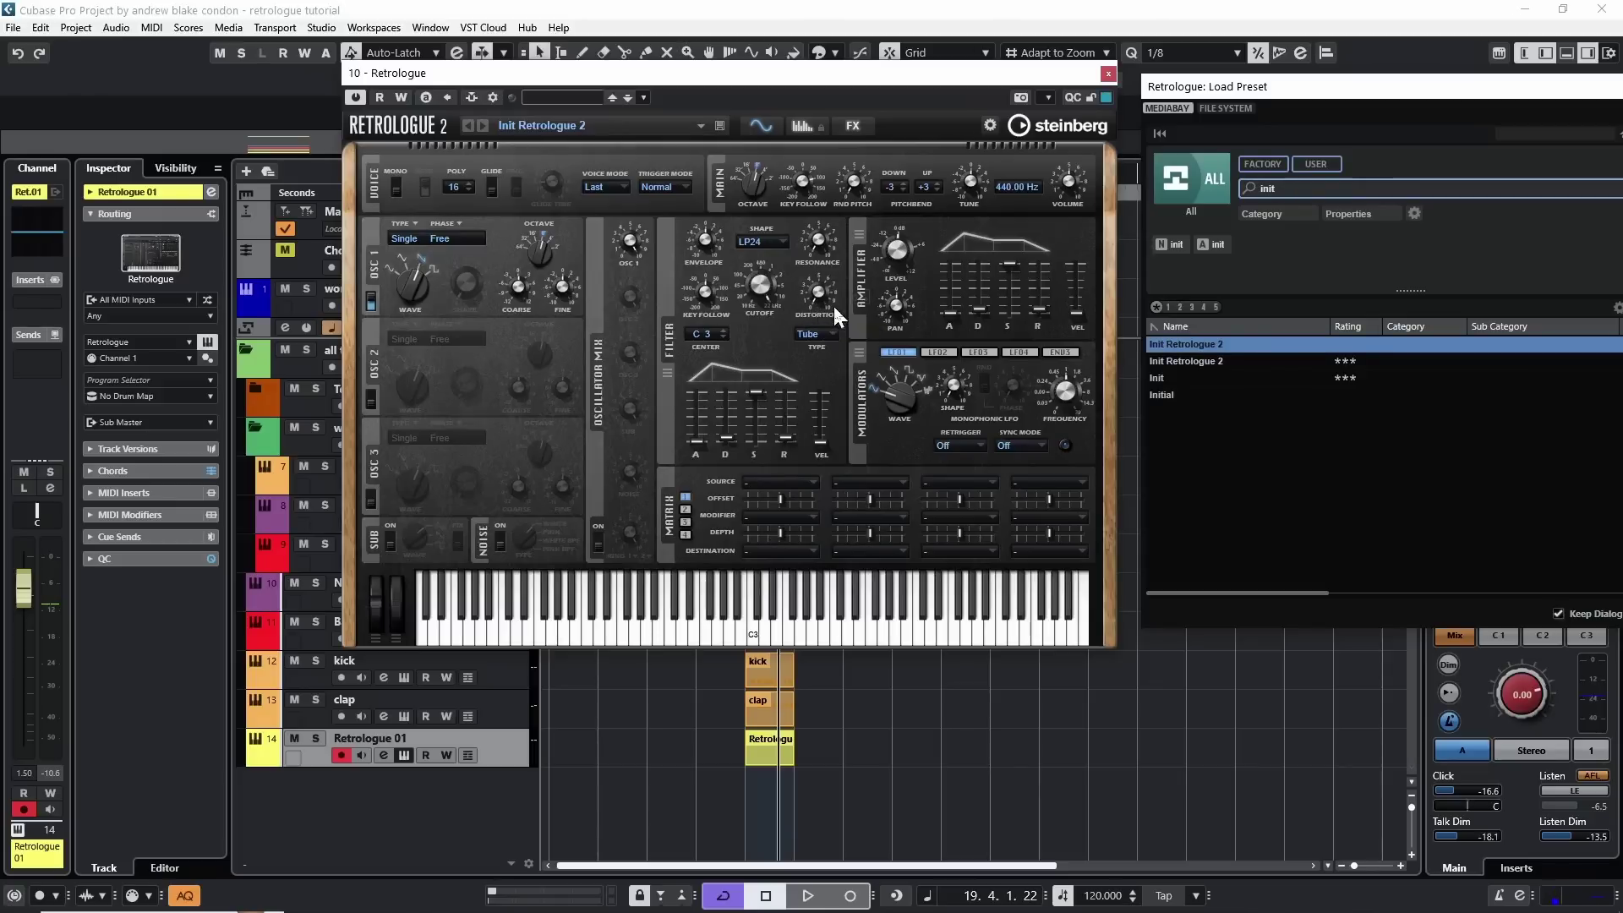
- Try out the filter distortion by hand and route LFO 1 to Distortion in the first modulation matrix slot
mouse_move(818, 292)
drag(817, 292, 835, 147)
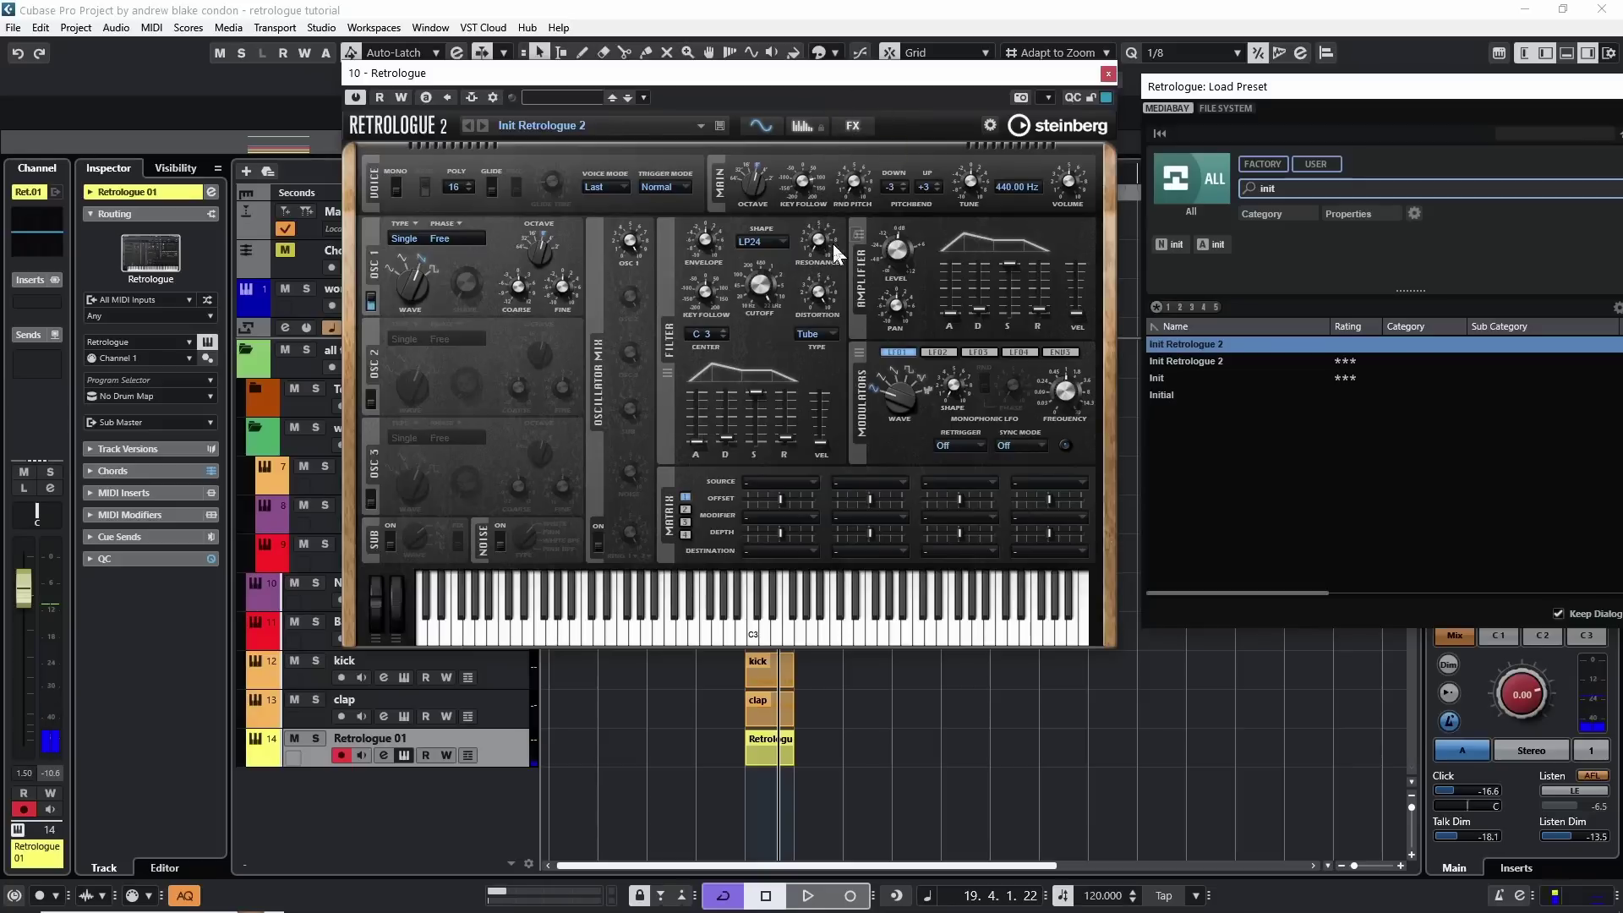
mouse_move(822, 243)
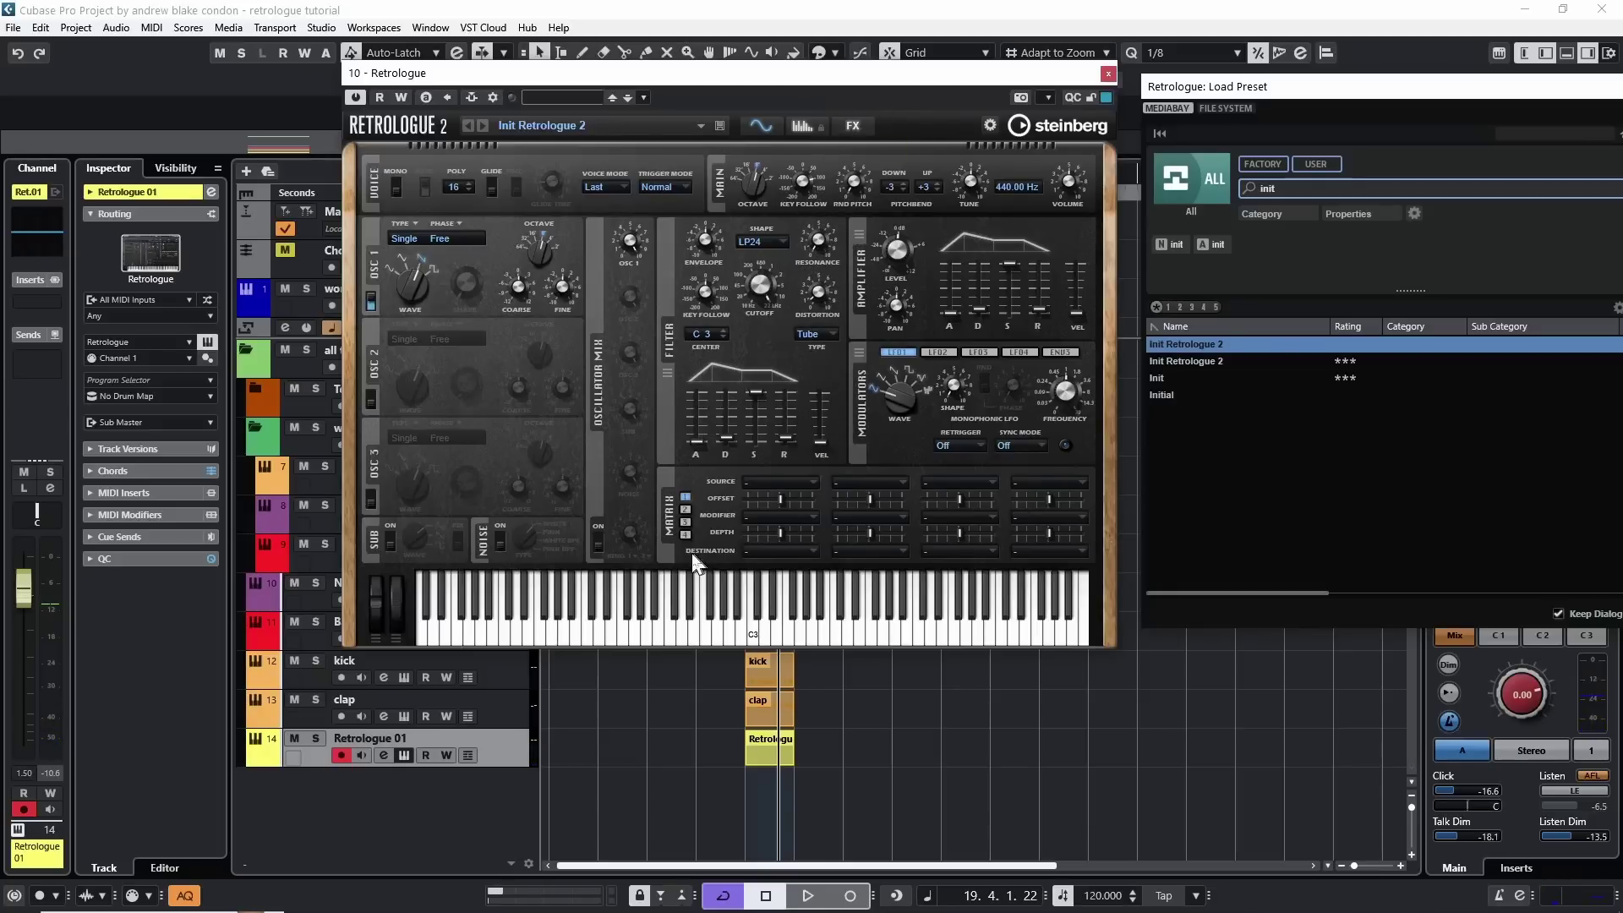
click(781, 554)
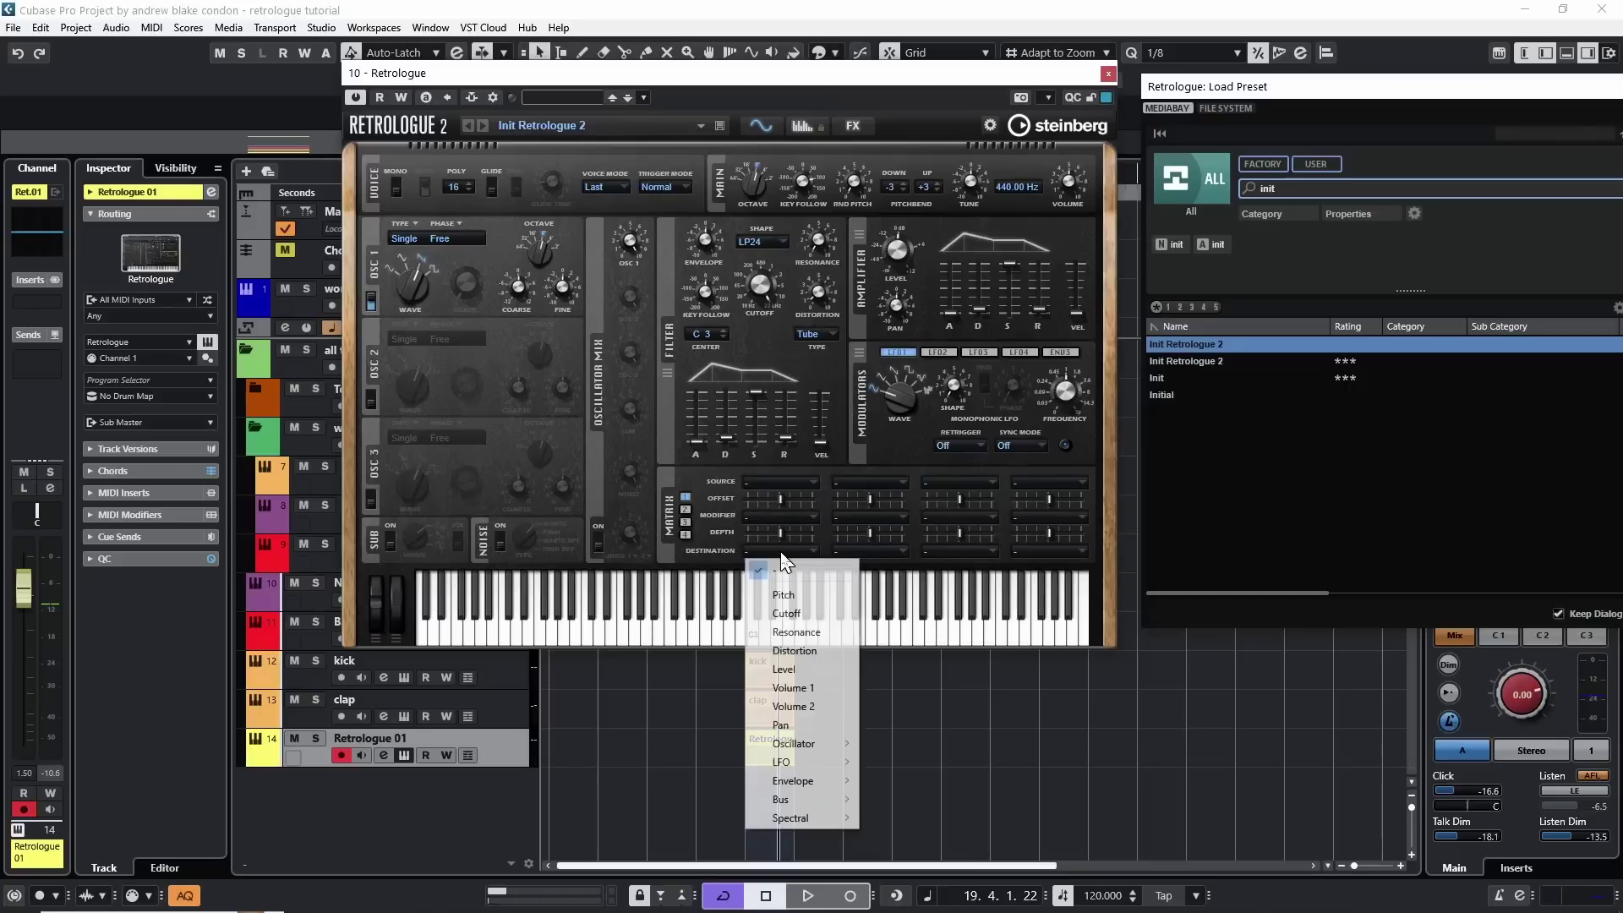
click(816, 651)
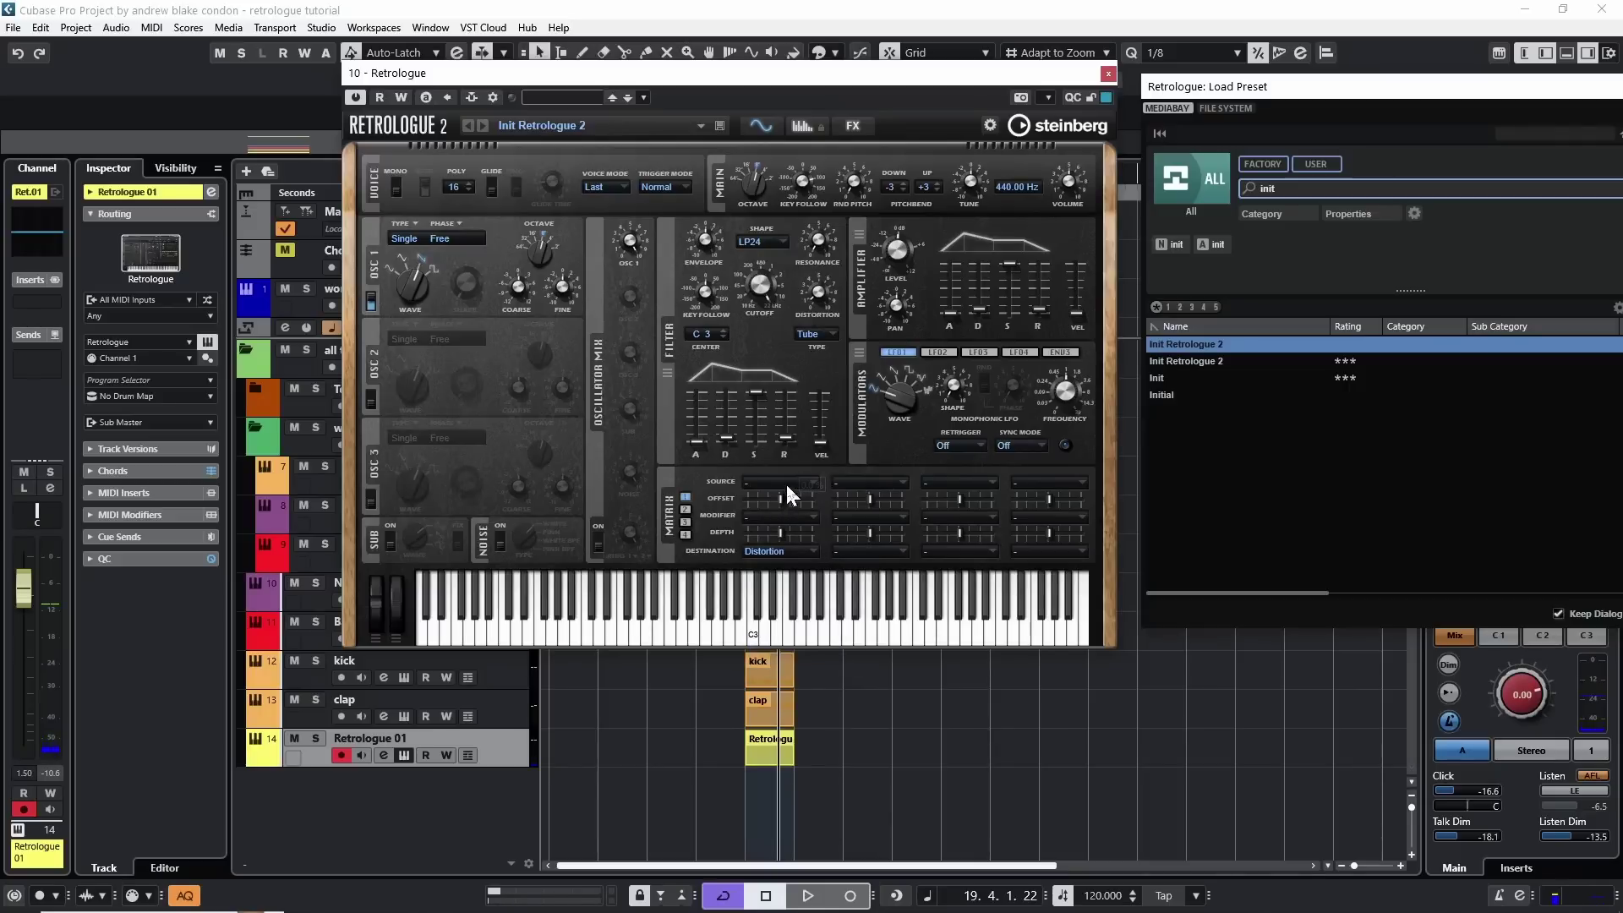
click(787, 483)
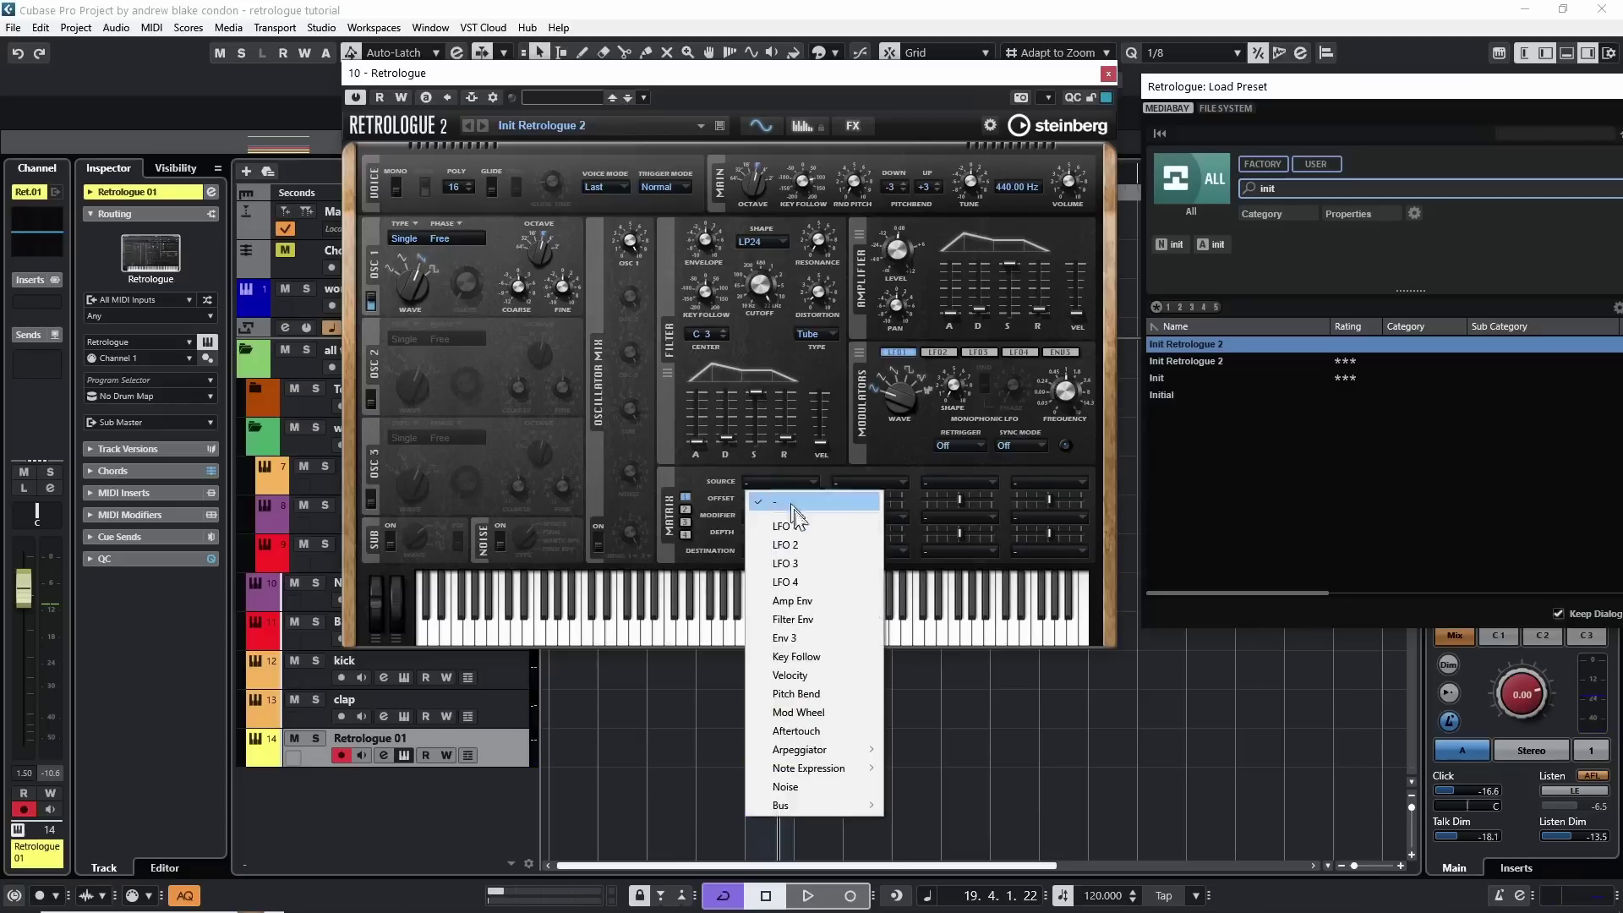
click(778, 527)
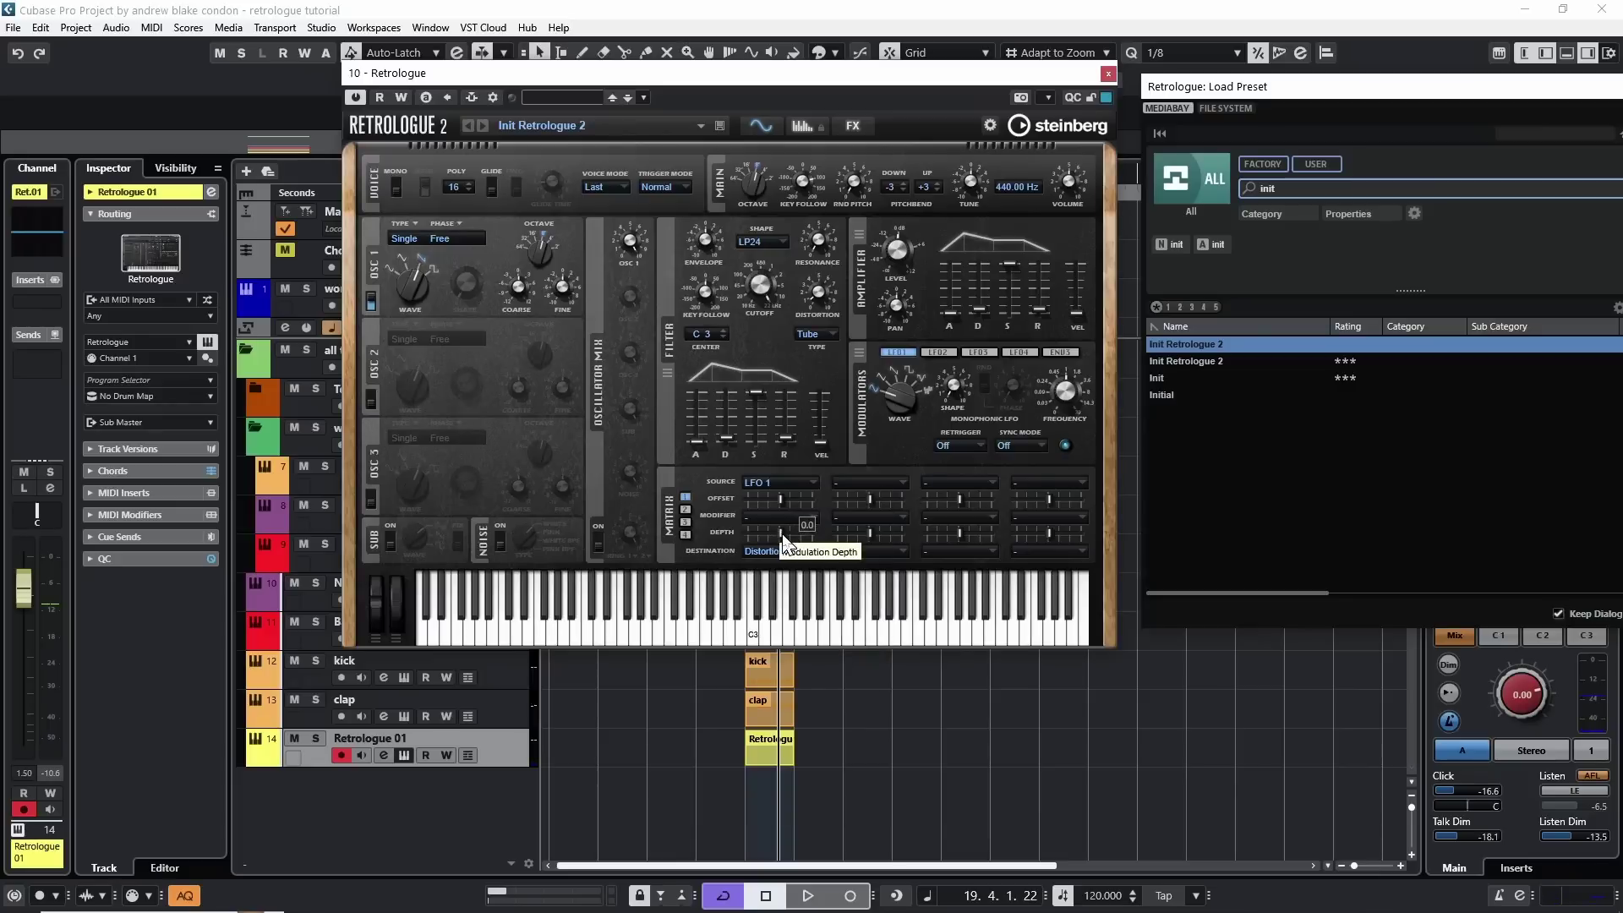
- Set the LFO 1-to-Distortion modulation depth to 100 and adjust LFO 1's frequency
drag(764, 549, 824, 549)
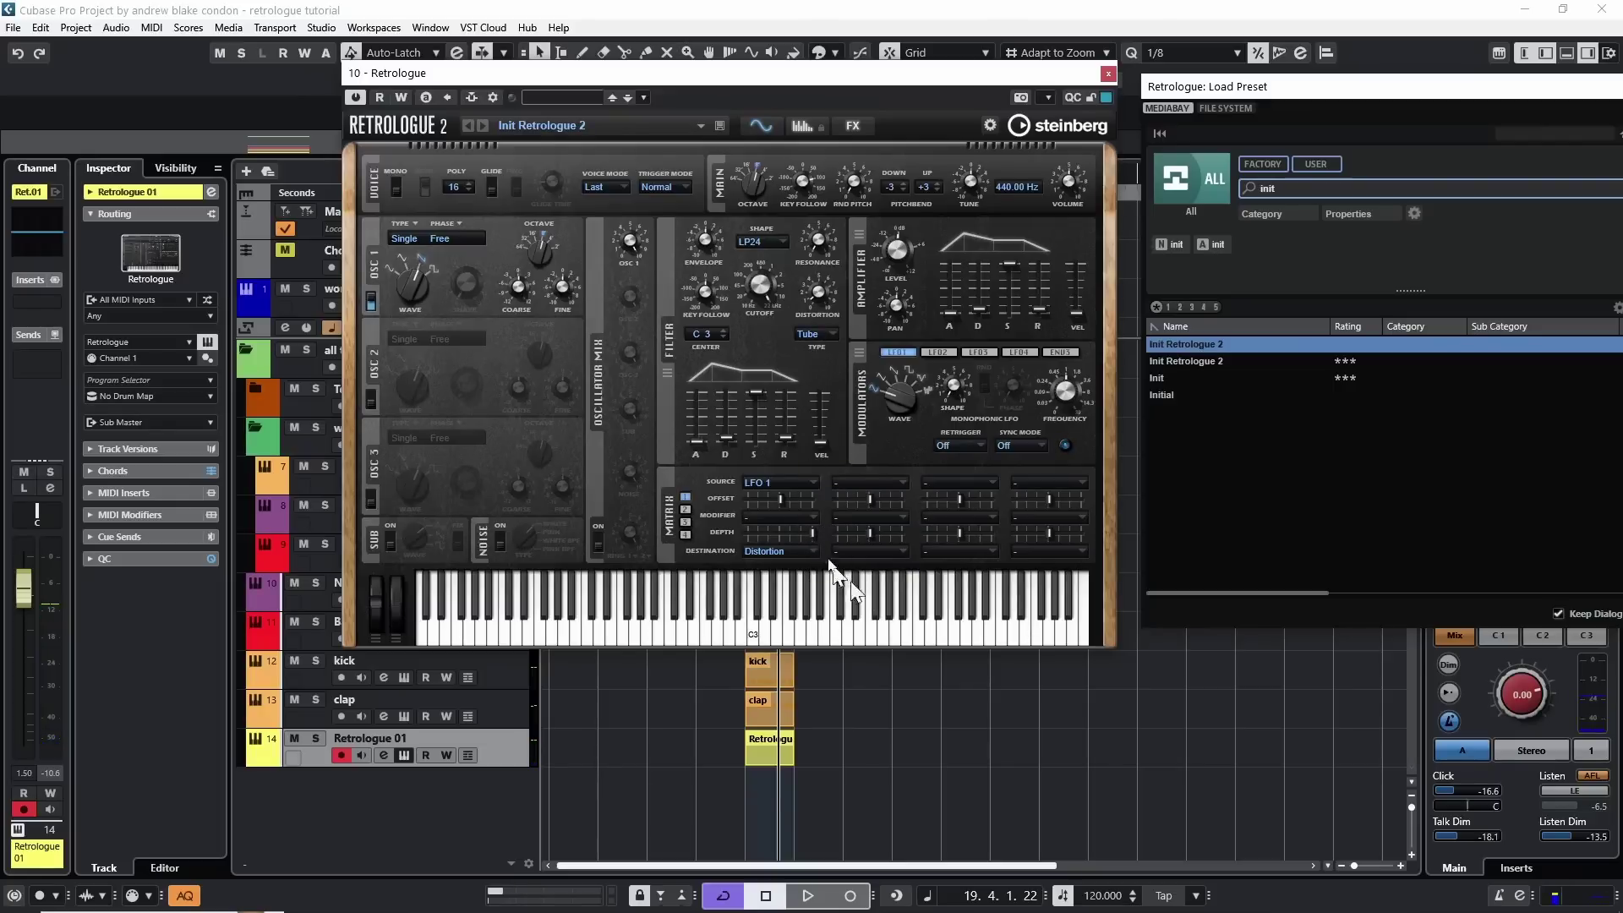
mouse_move(812, 536)
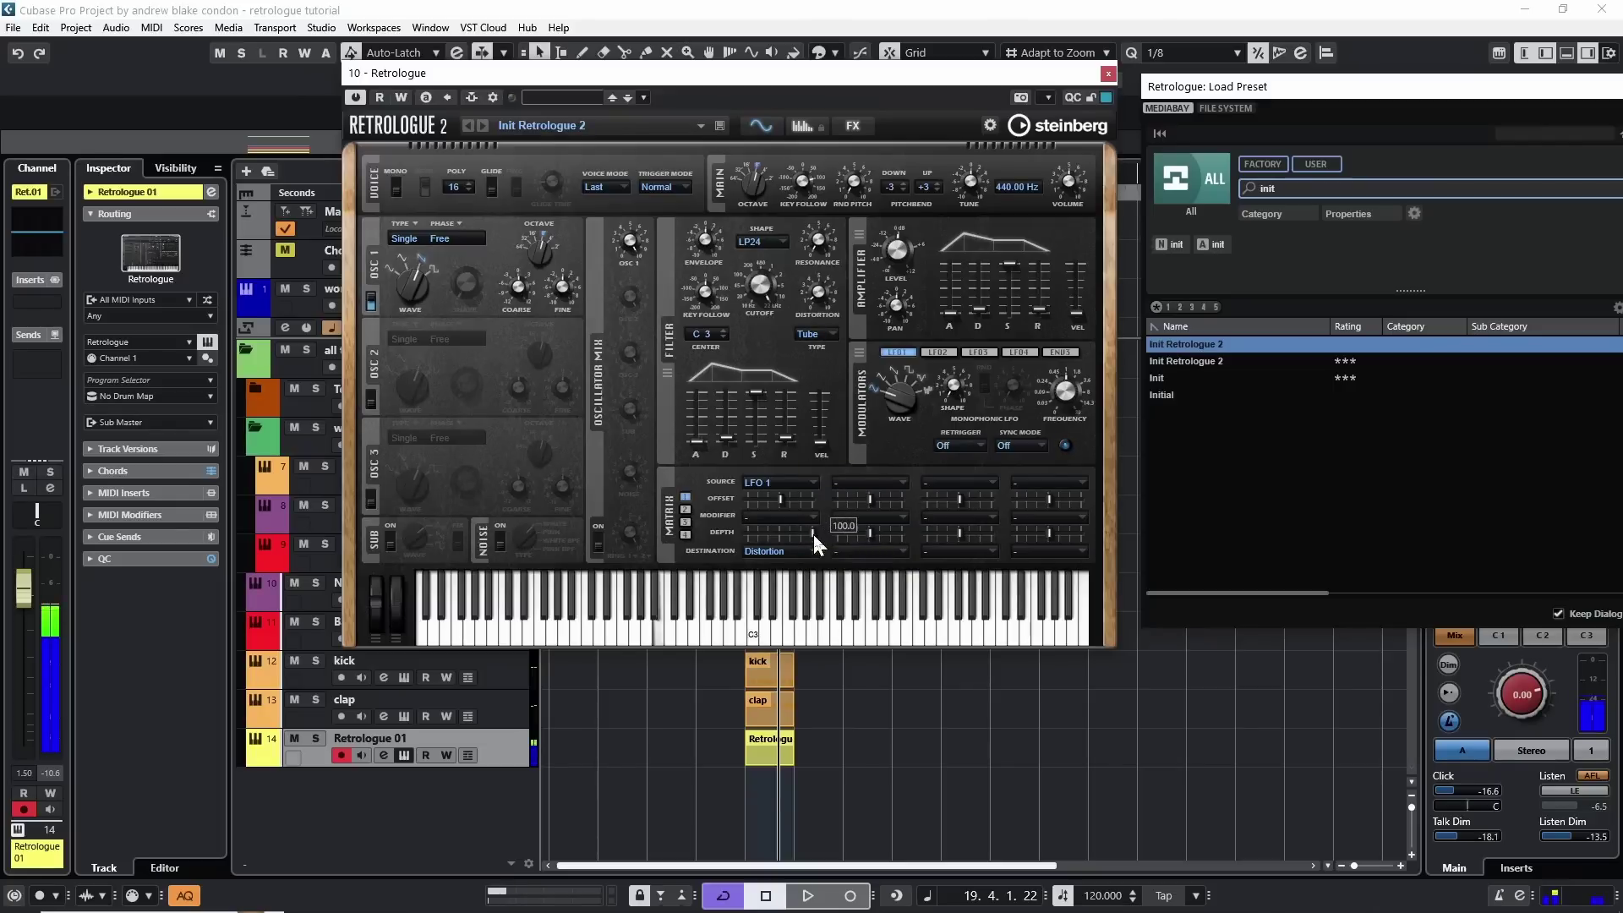
mouse_move(814, 538)
mouse_down()
mouse_move(714, 543)
mouse_move(840, 554)
mouse_up()
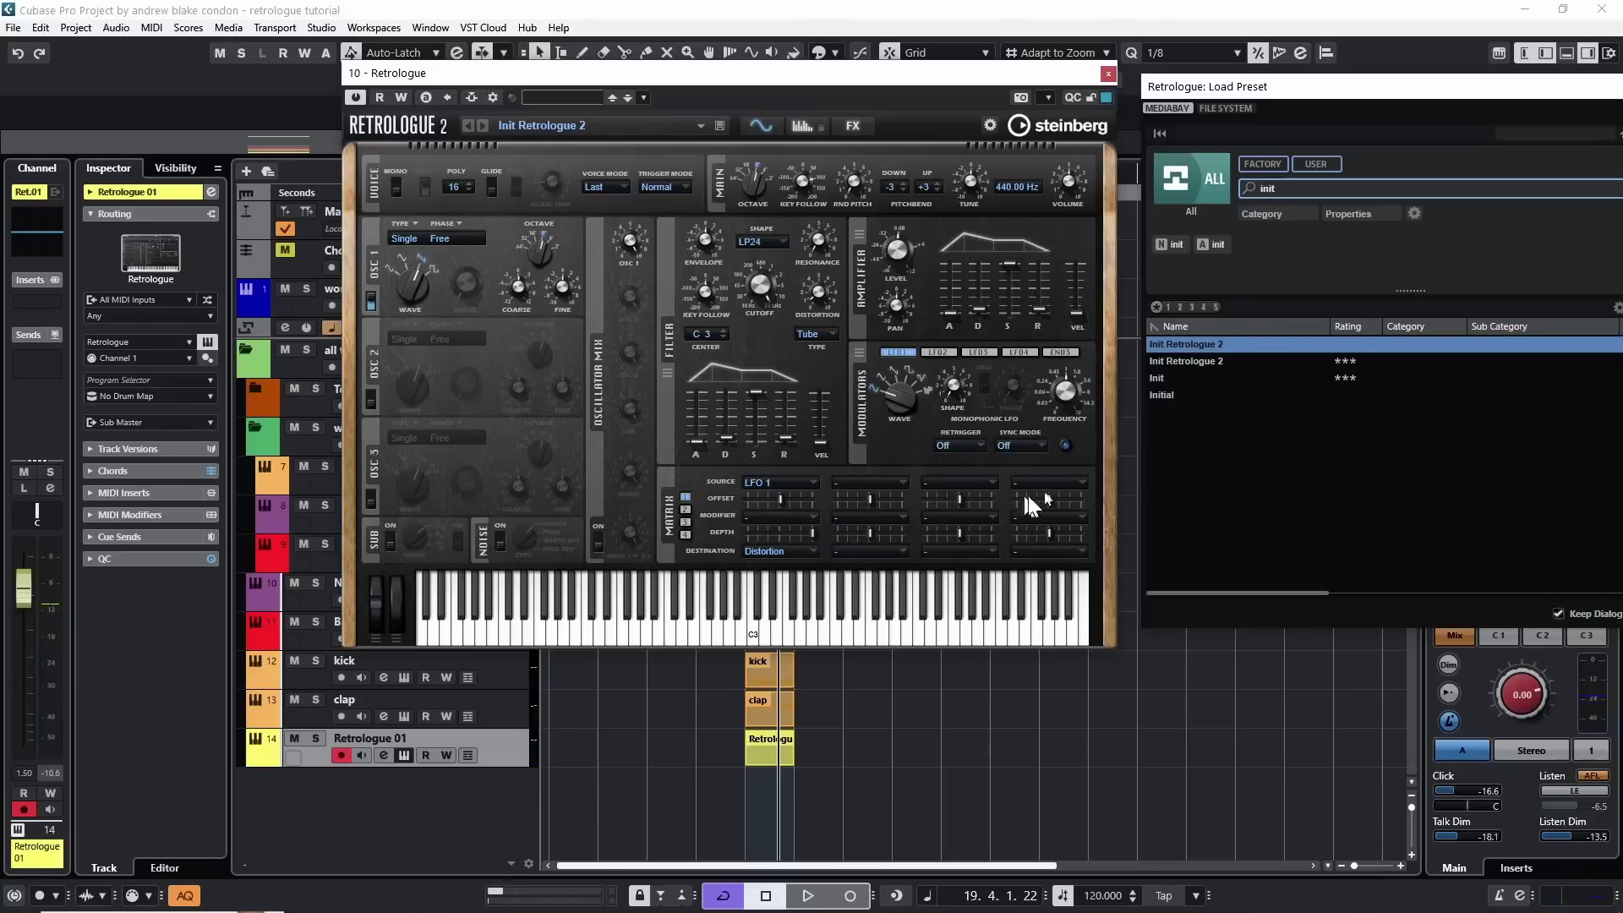
mouse_move(1062, 406)
mouse_down()
mouse_move(1060, 338)
mouse_move(1058, 388)
mouse_up()
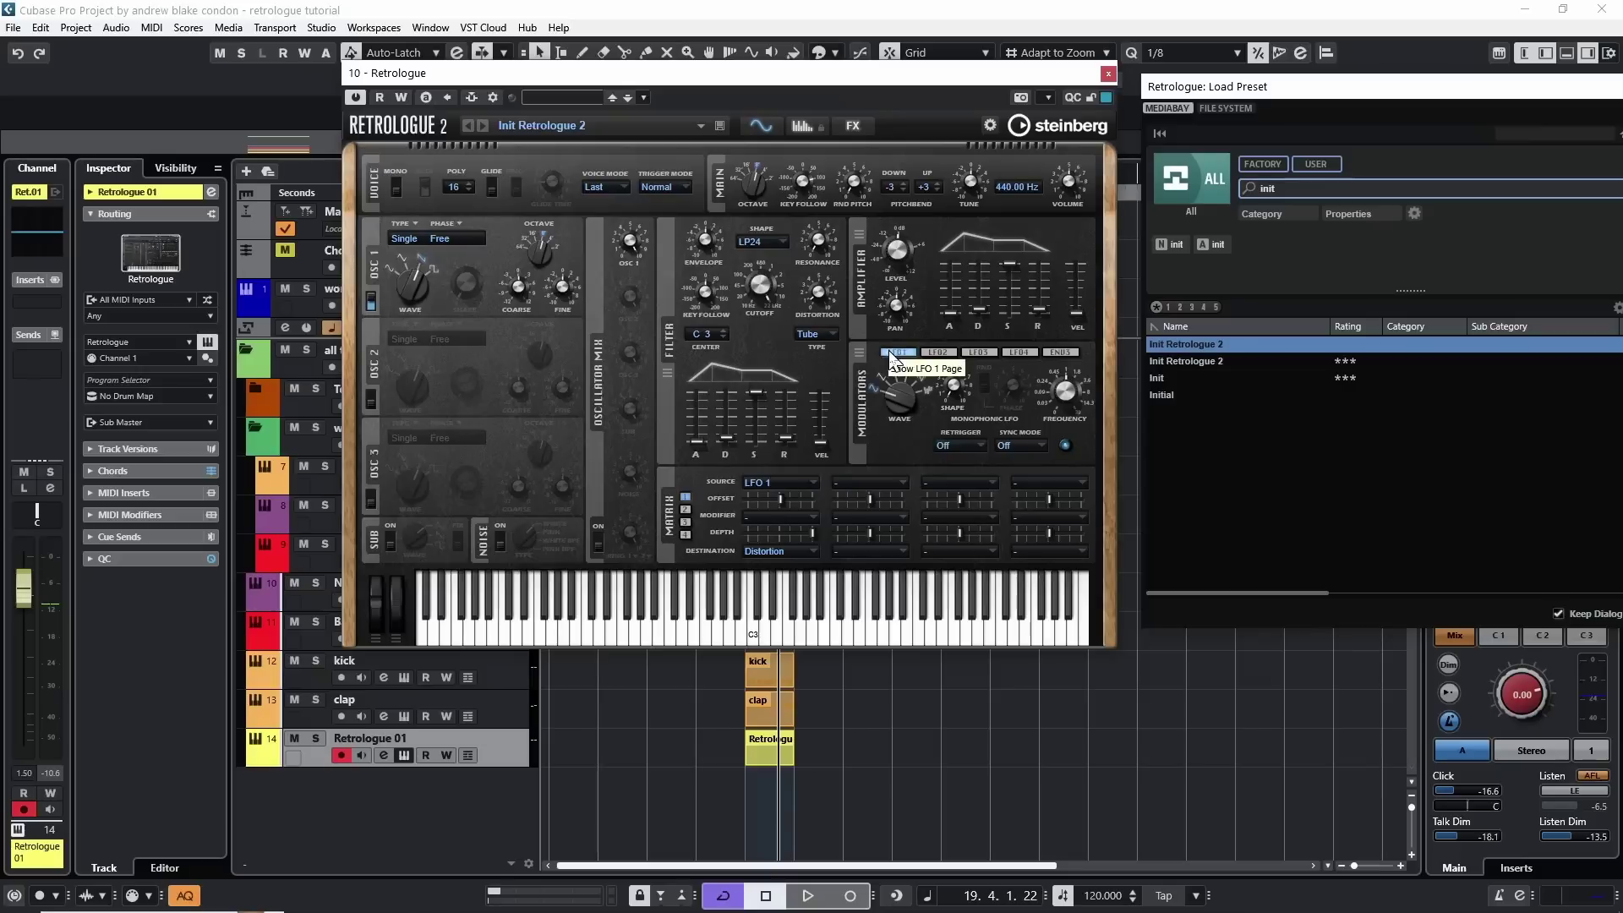
- Reload the Init Retrologue 2 preset to clear the distortion modulation
click(1183, 345)
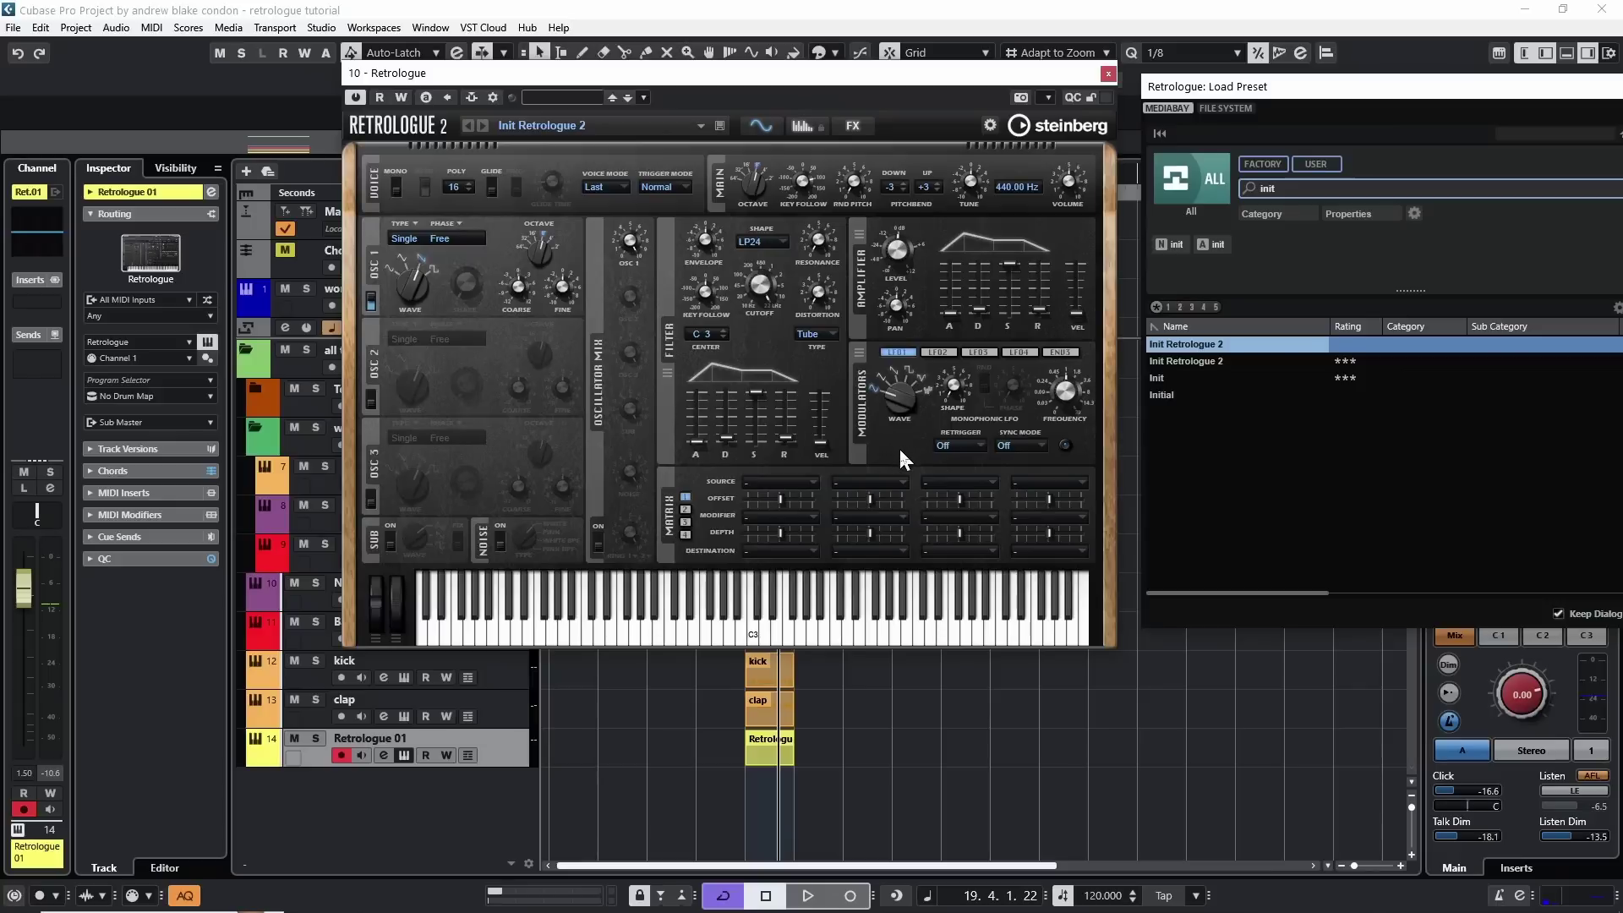
- Review the available source and destination options for the first modulation matrix slot
click(769, 495)
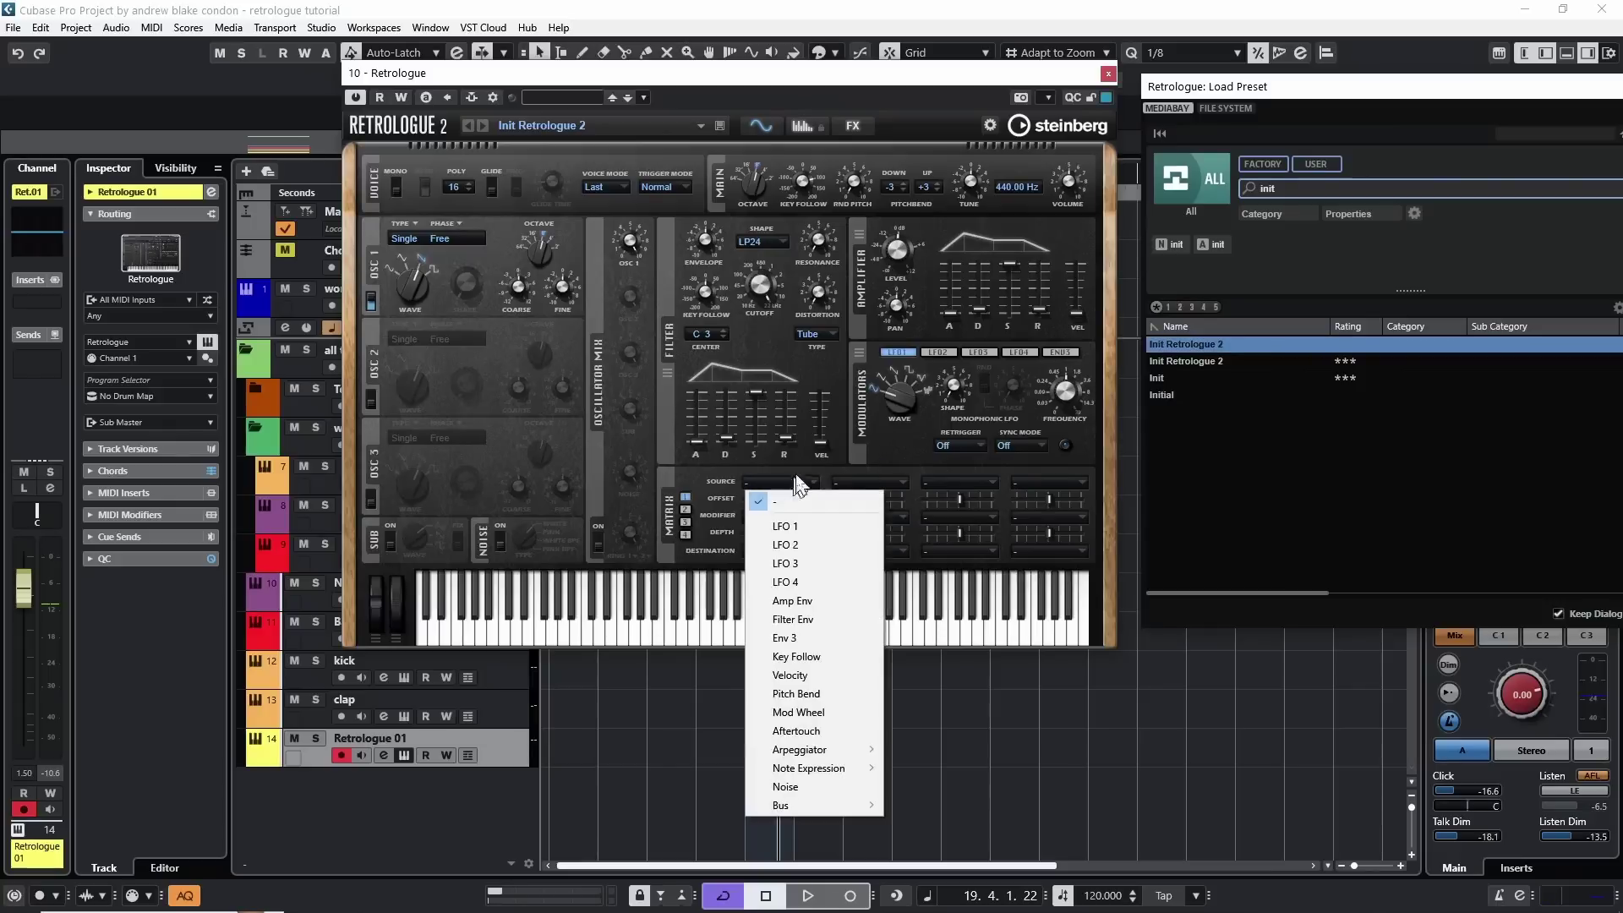
click(748, 550)
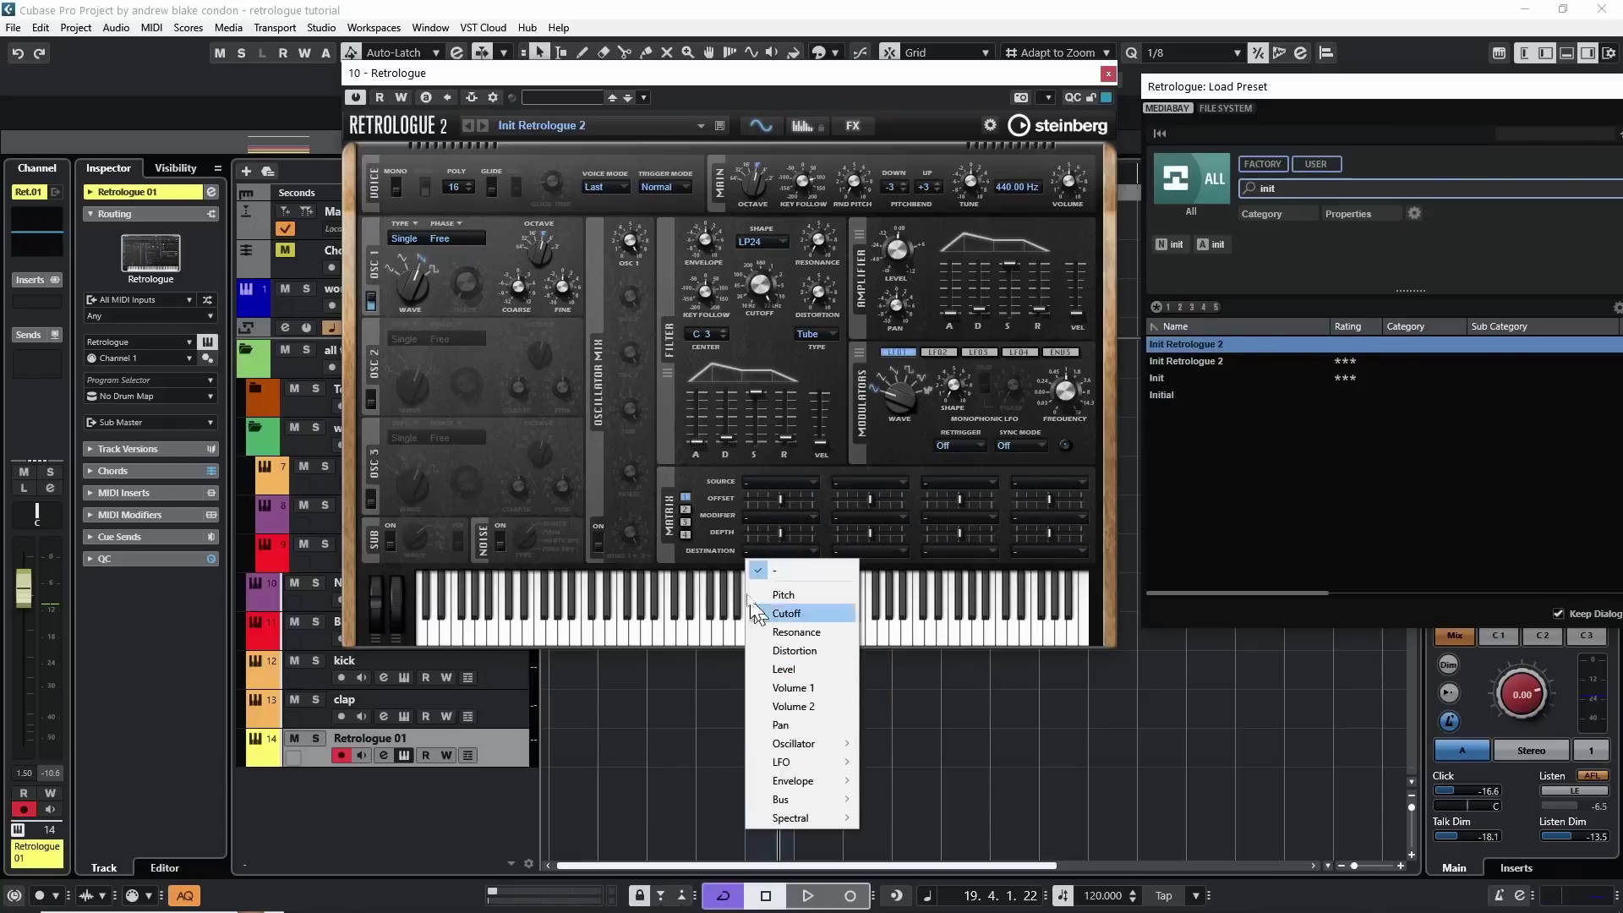
click(707, 554)
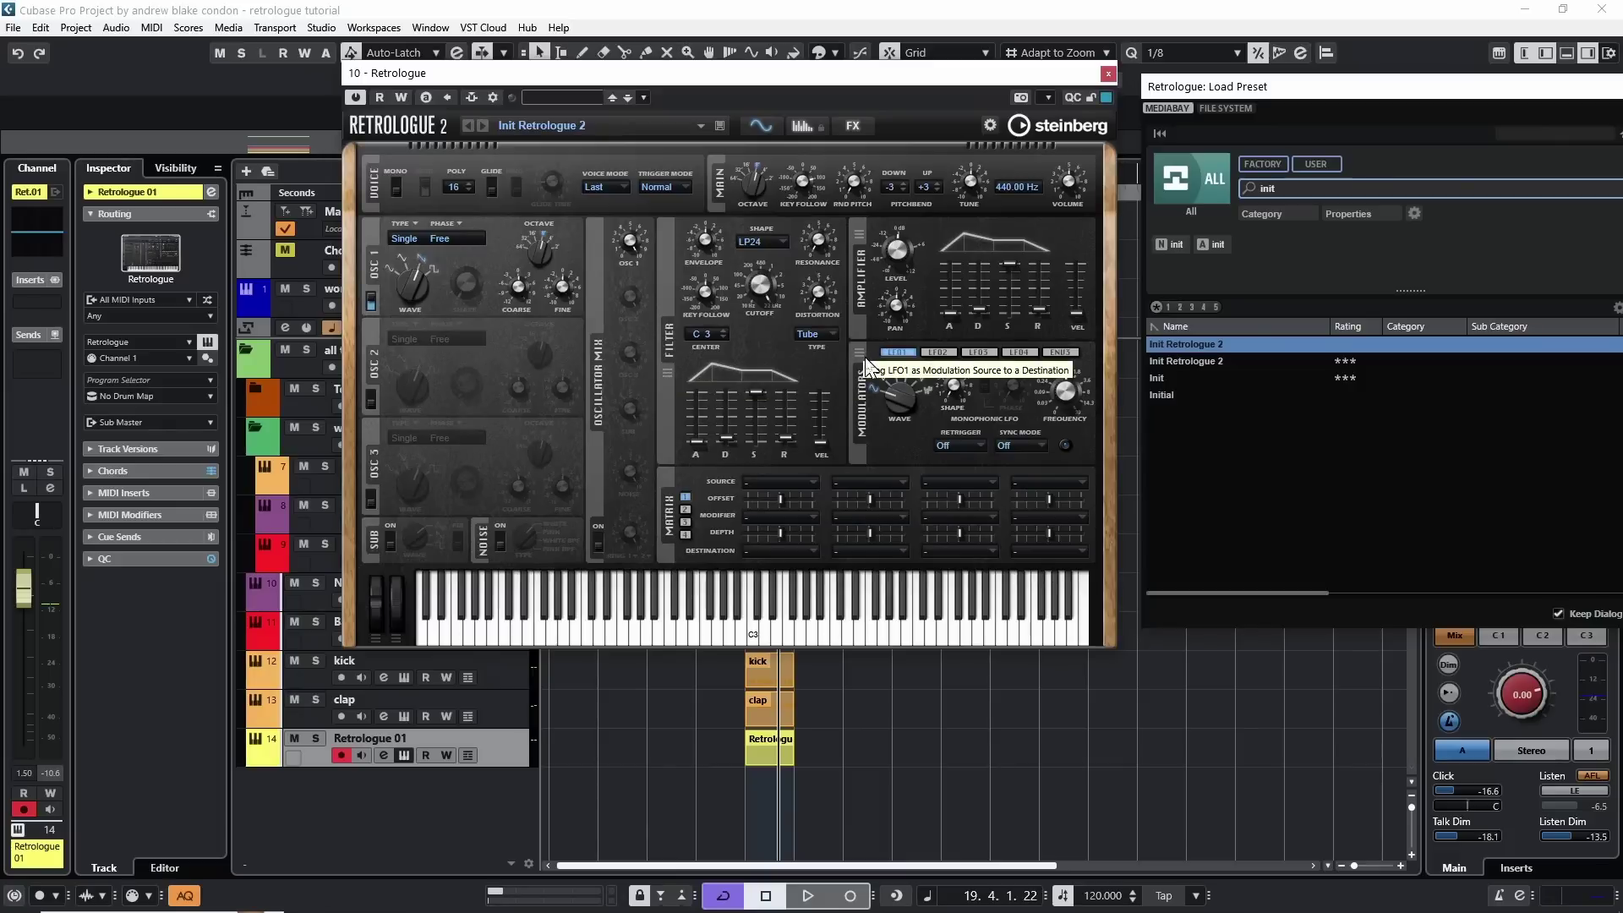
- Assign LFO 1 directly to the filter's Cutoff knob and raise the modulation depth to its maximum
mouse_move(865, 364)
mouse_down()
mouse_move(839, 348)
mouse_move(813, 378)
mouse_move(838, 372)
mouse_up()
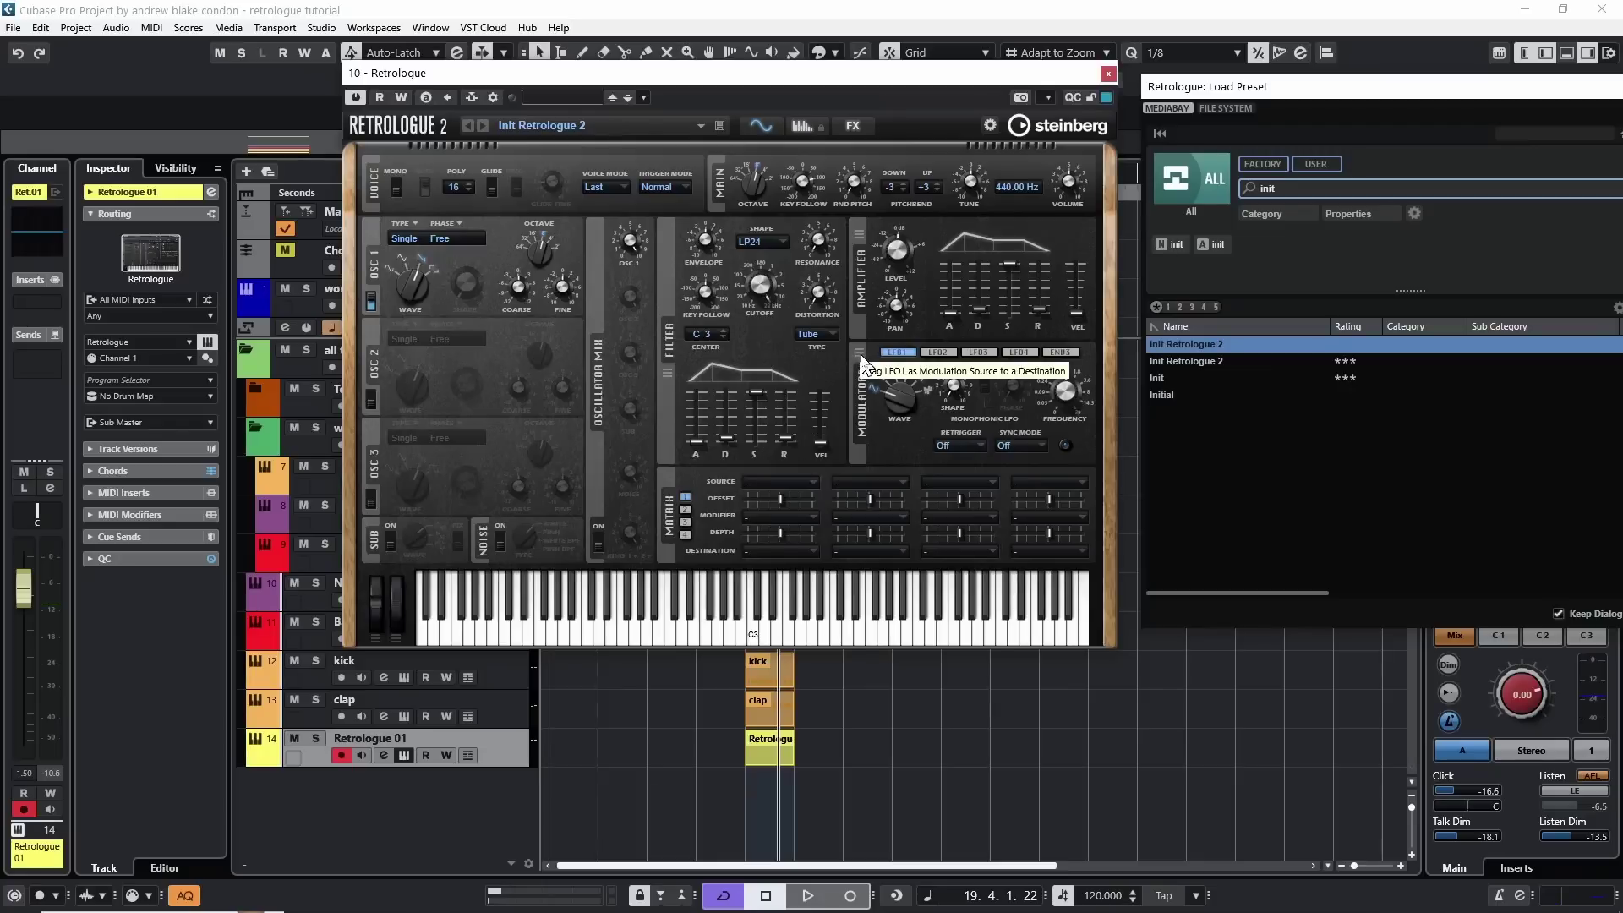
drag(862, 364, 766, 292)
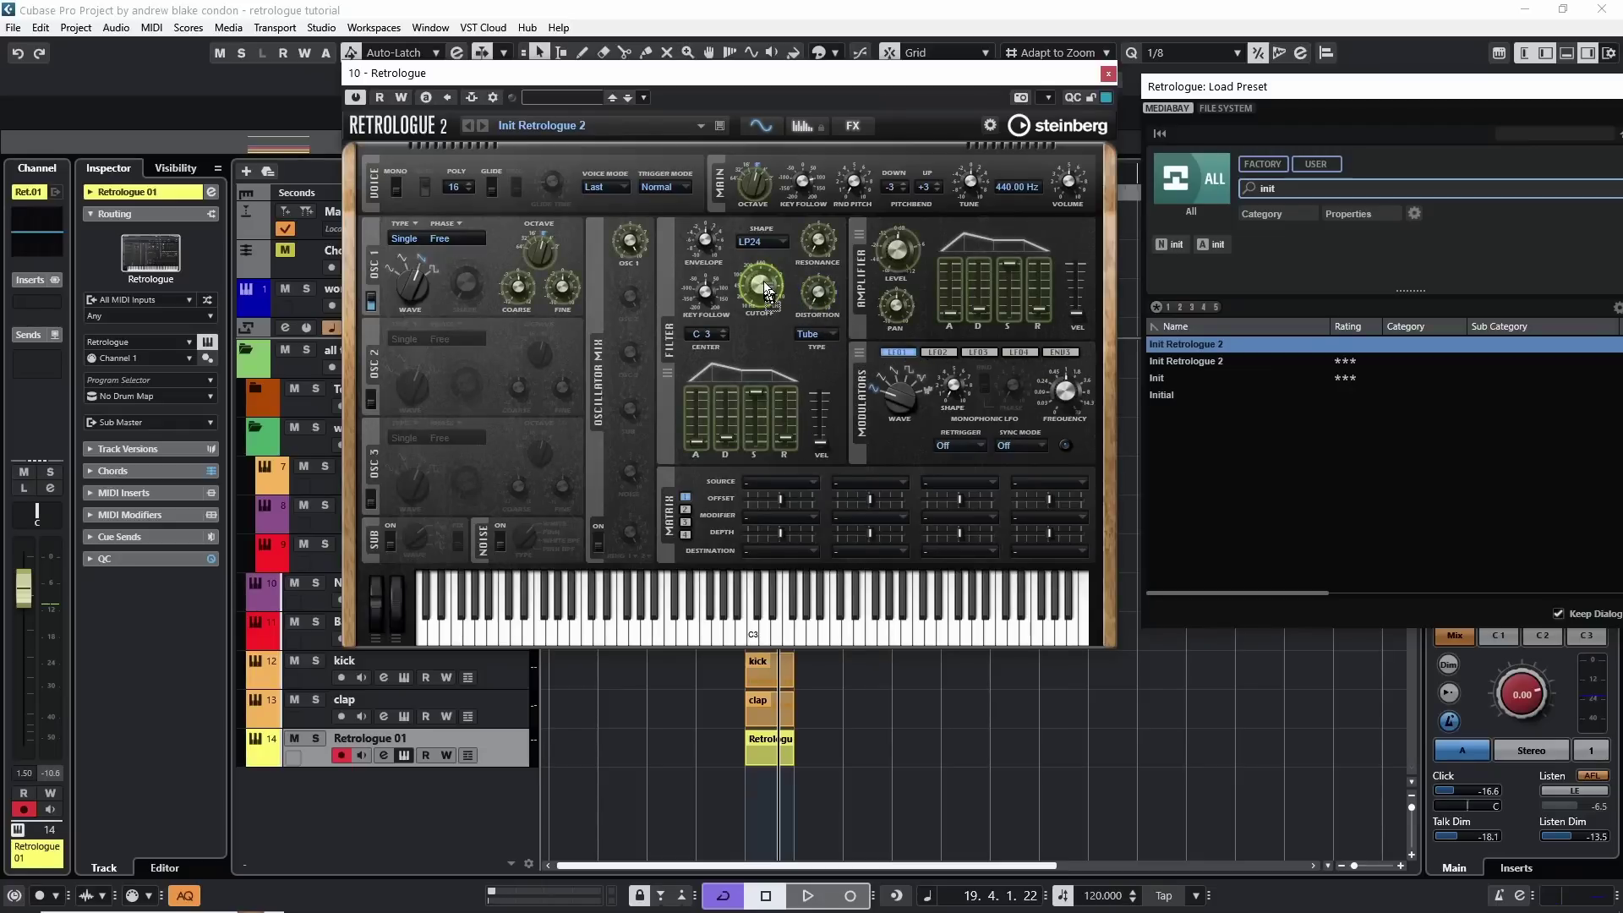
drag(766, 292, 767, 292)
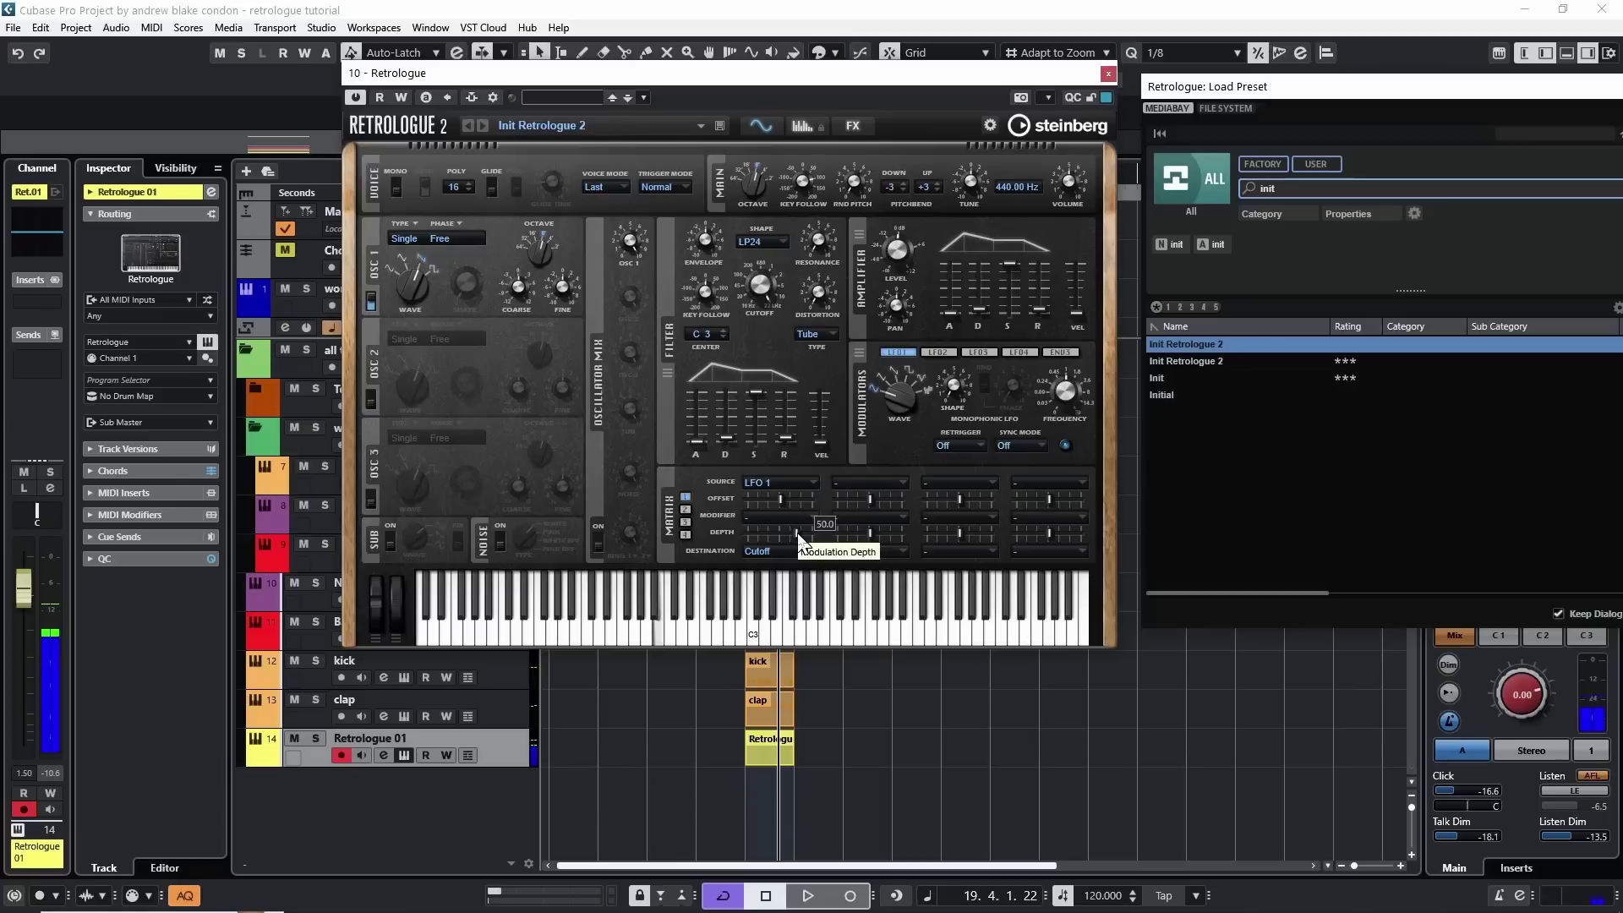
drag(797, 535, 824, 537)
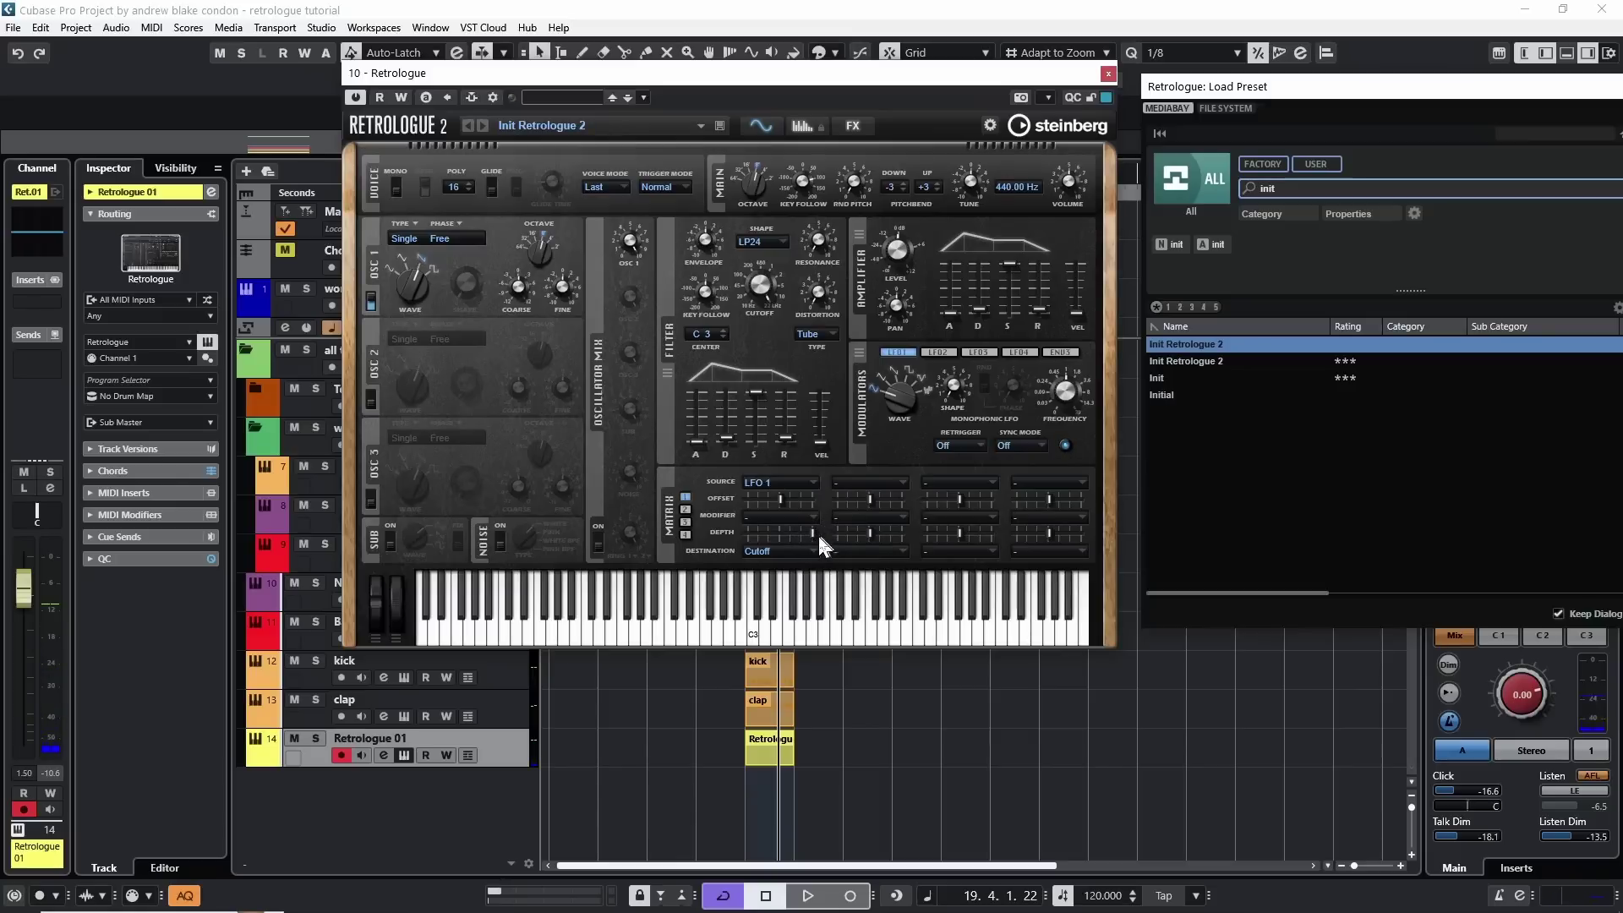
- Reload the Init Retrologue 2 preset and assign LFO 1 directly to the filter's Distortion knob
click(1194, 347)
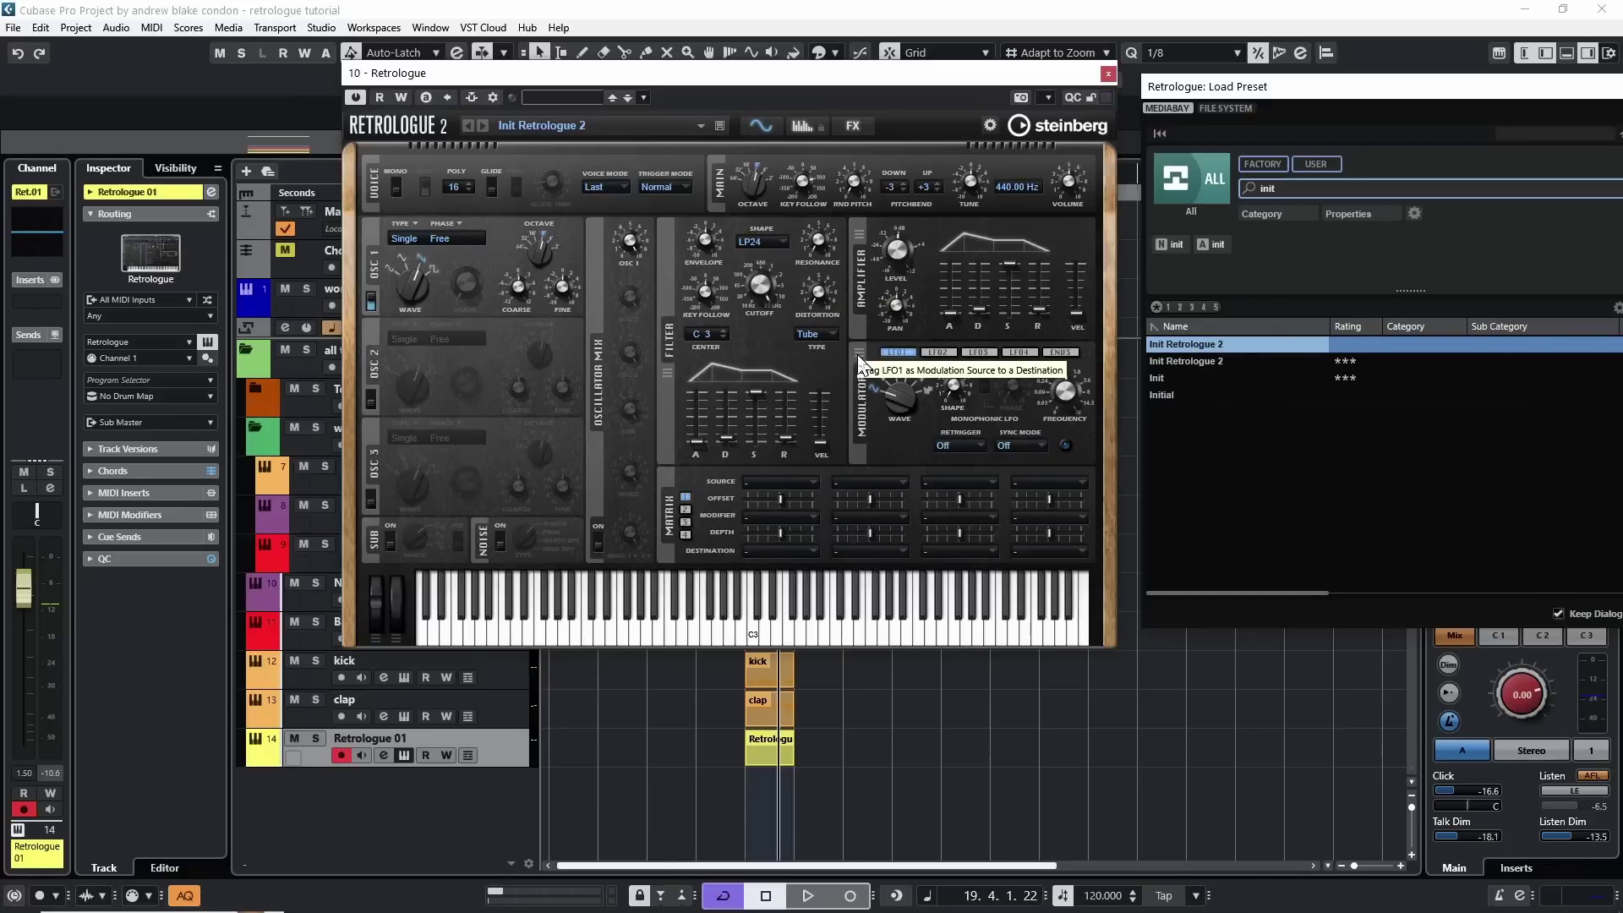
drag(856, 353, 815, 293)
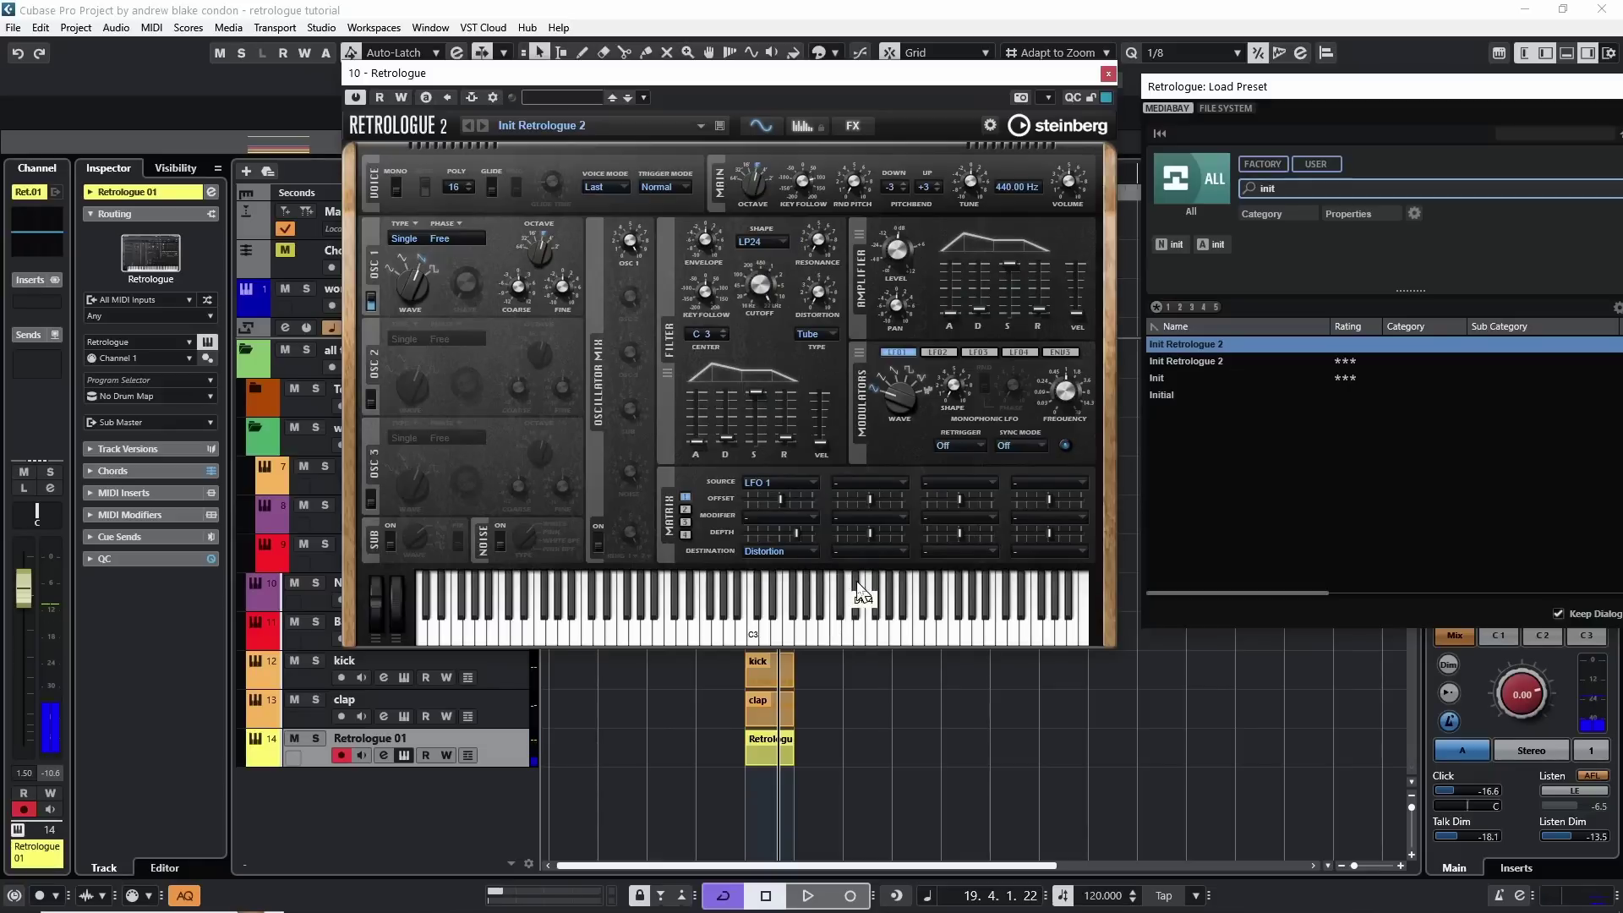
- Reload the Init Retrologue 2 preset and assign LFO 2 directly to the filter's Cutoff knob with a modulation depth of 100
click(1175, 344)
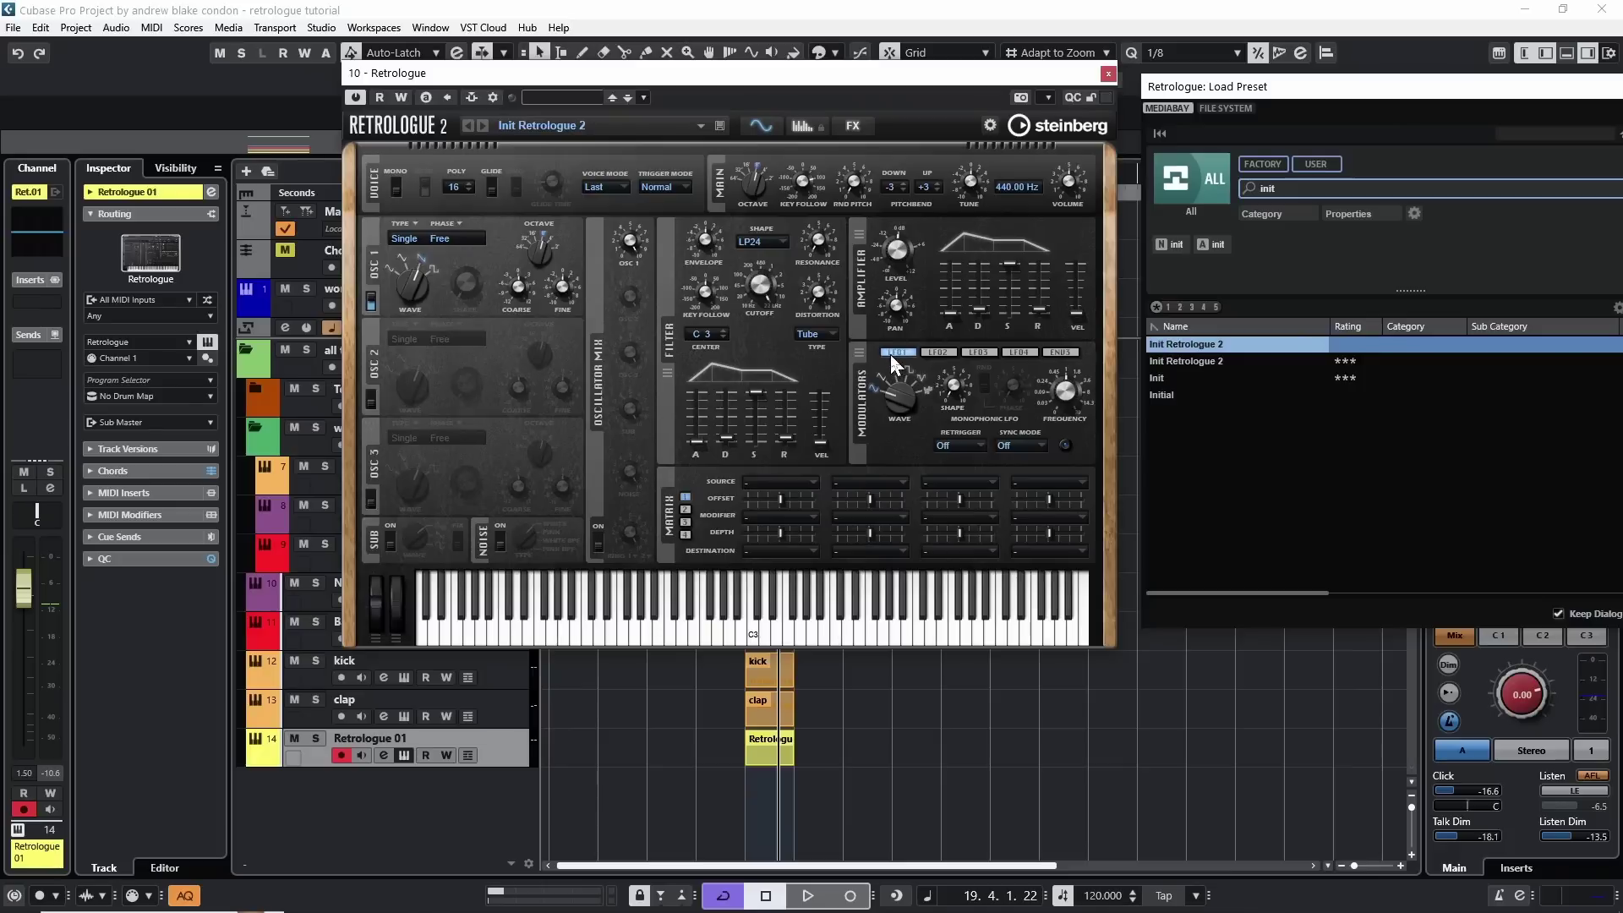
click(939, 364)
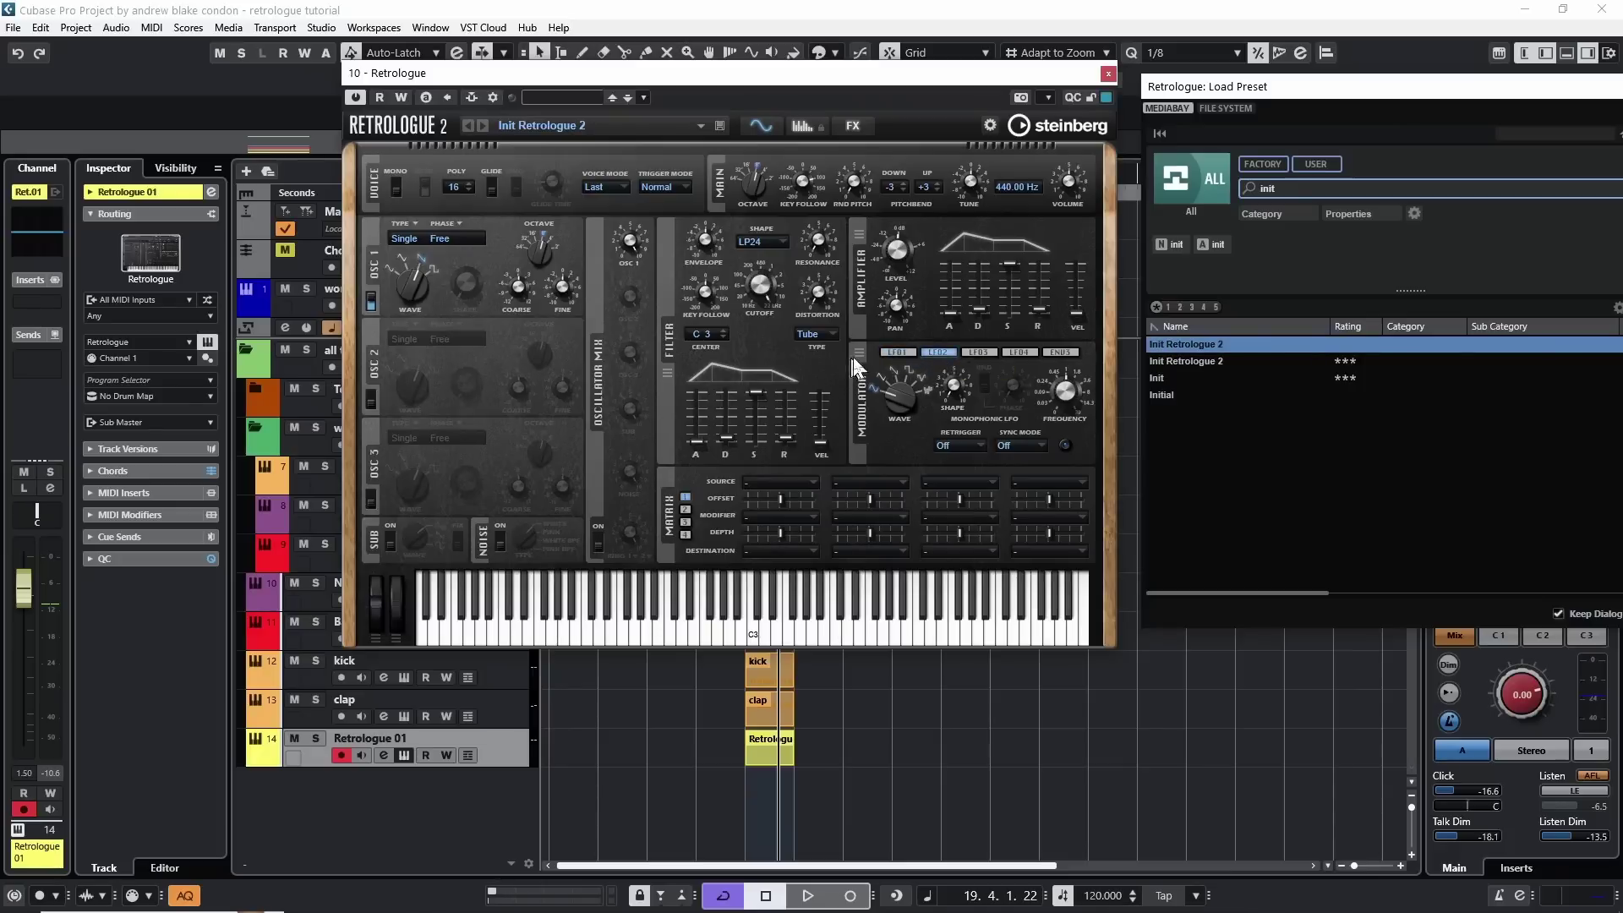
drag(862, 361, 760, 285)
click(813, 532)
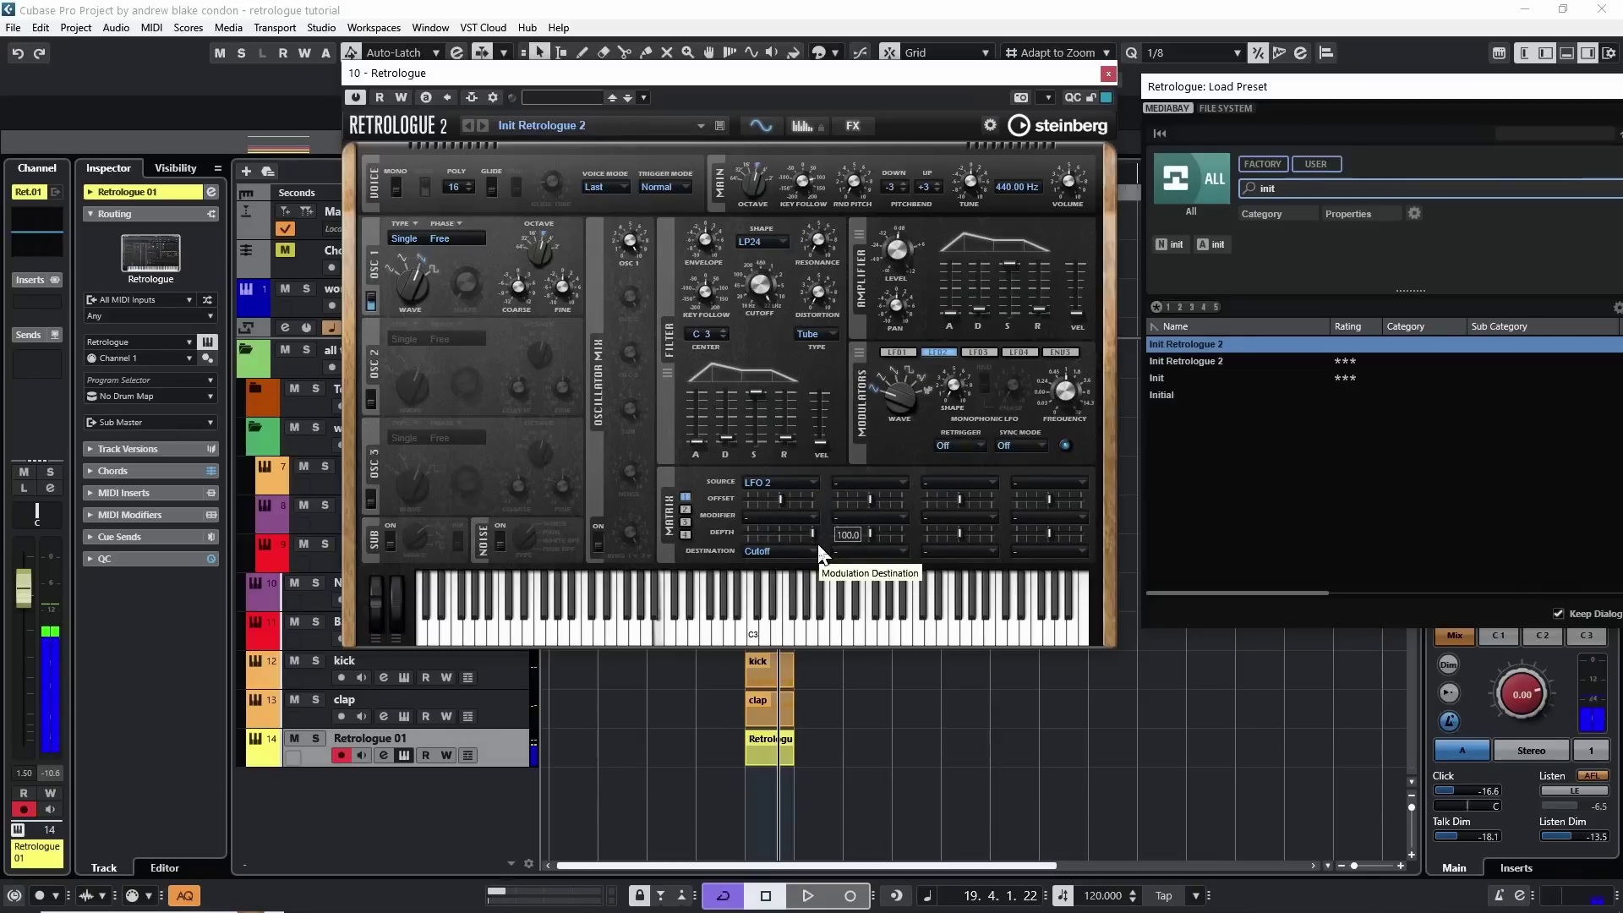
- Check the source and destination choices in the LFO 2-to-Cutoff matrix slot, leaving both assignments as they are
click(795, 482)
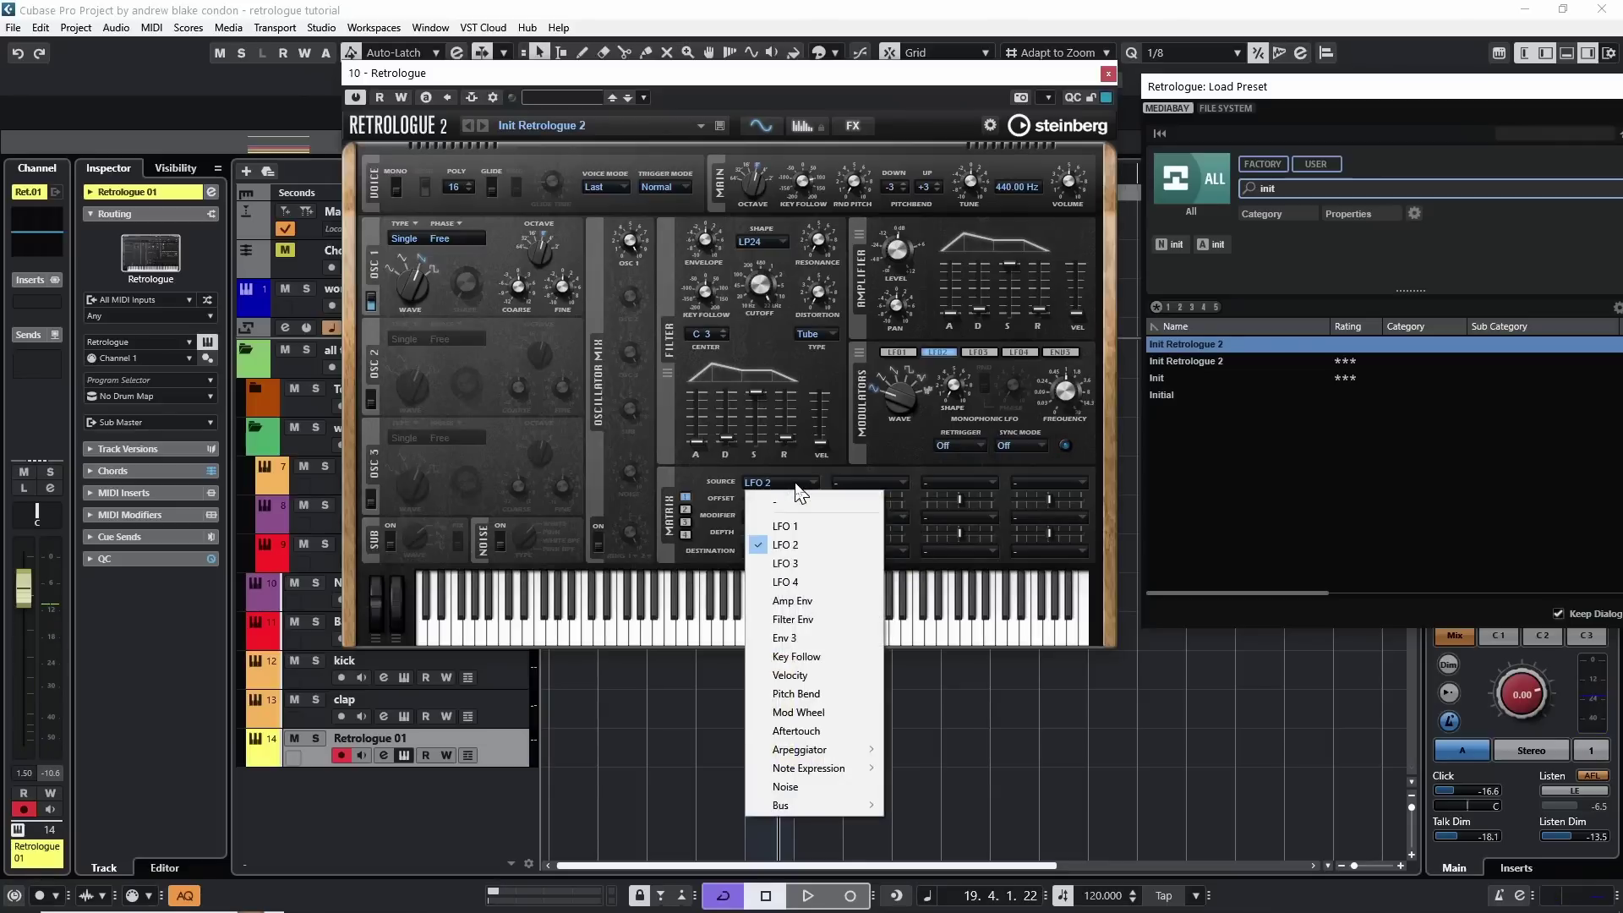
click(831, 478)
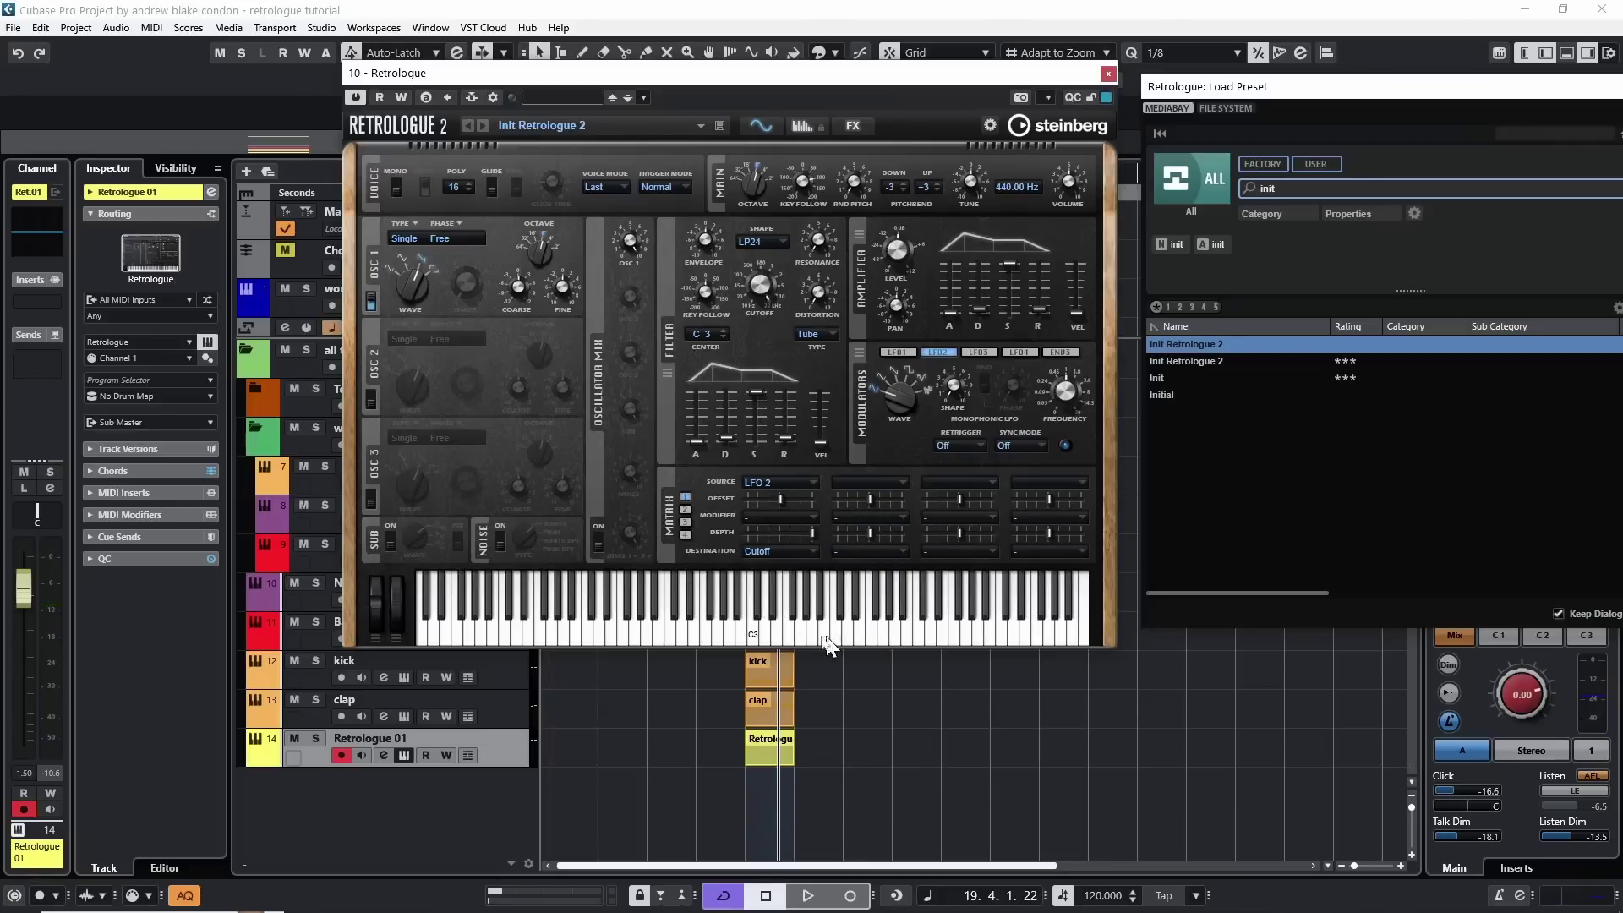
click(777, 551)
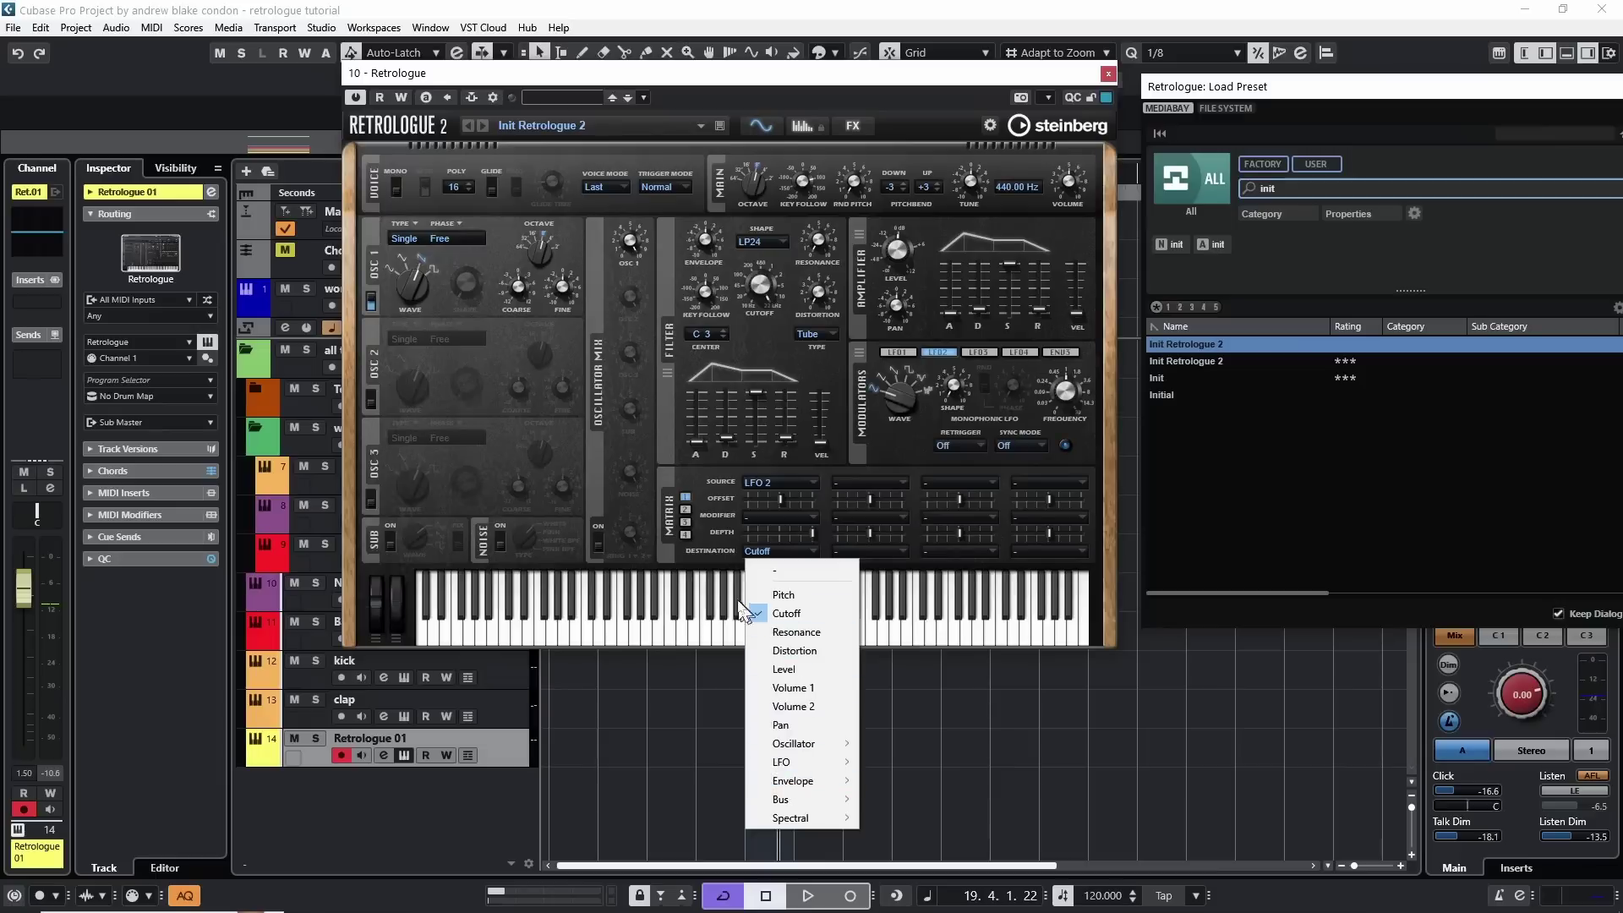
click(718, 583)
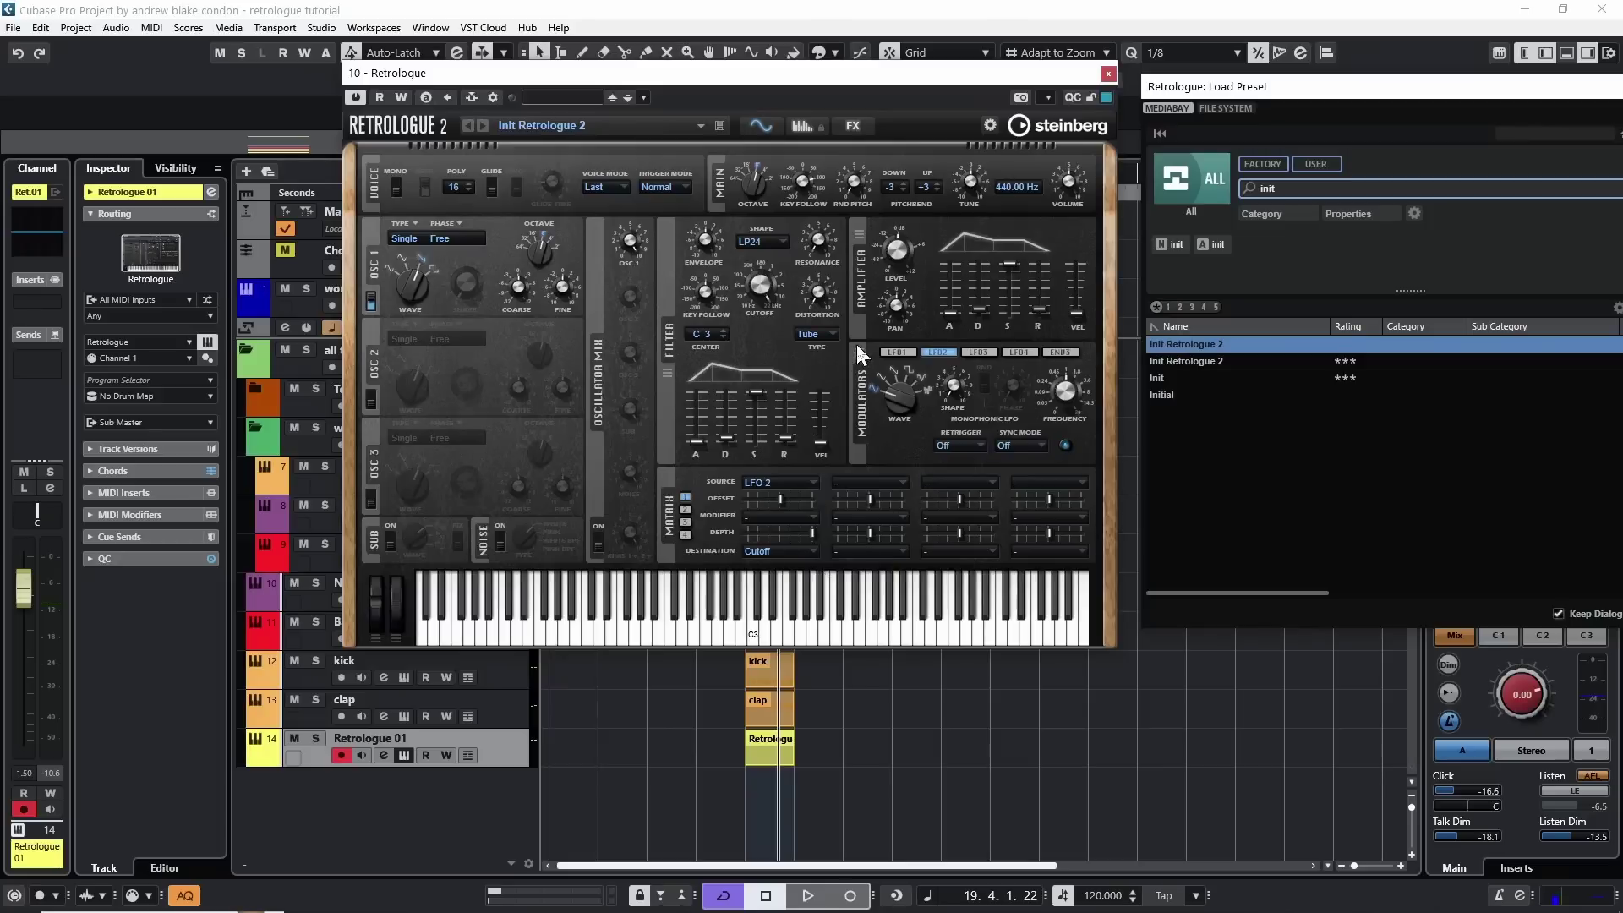
- Switch the modulators section to LFO 1 and close the preset browser
click(897, 352)
mouse_move(760, 286)
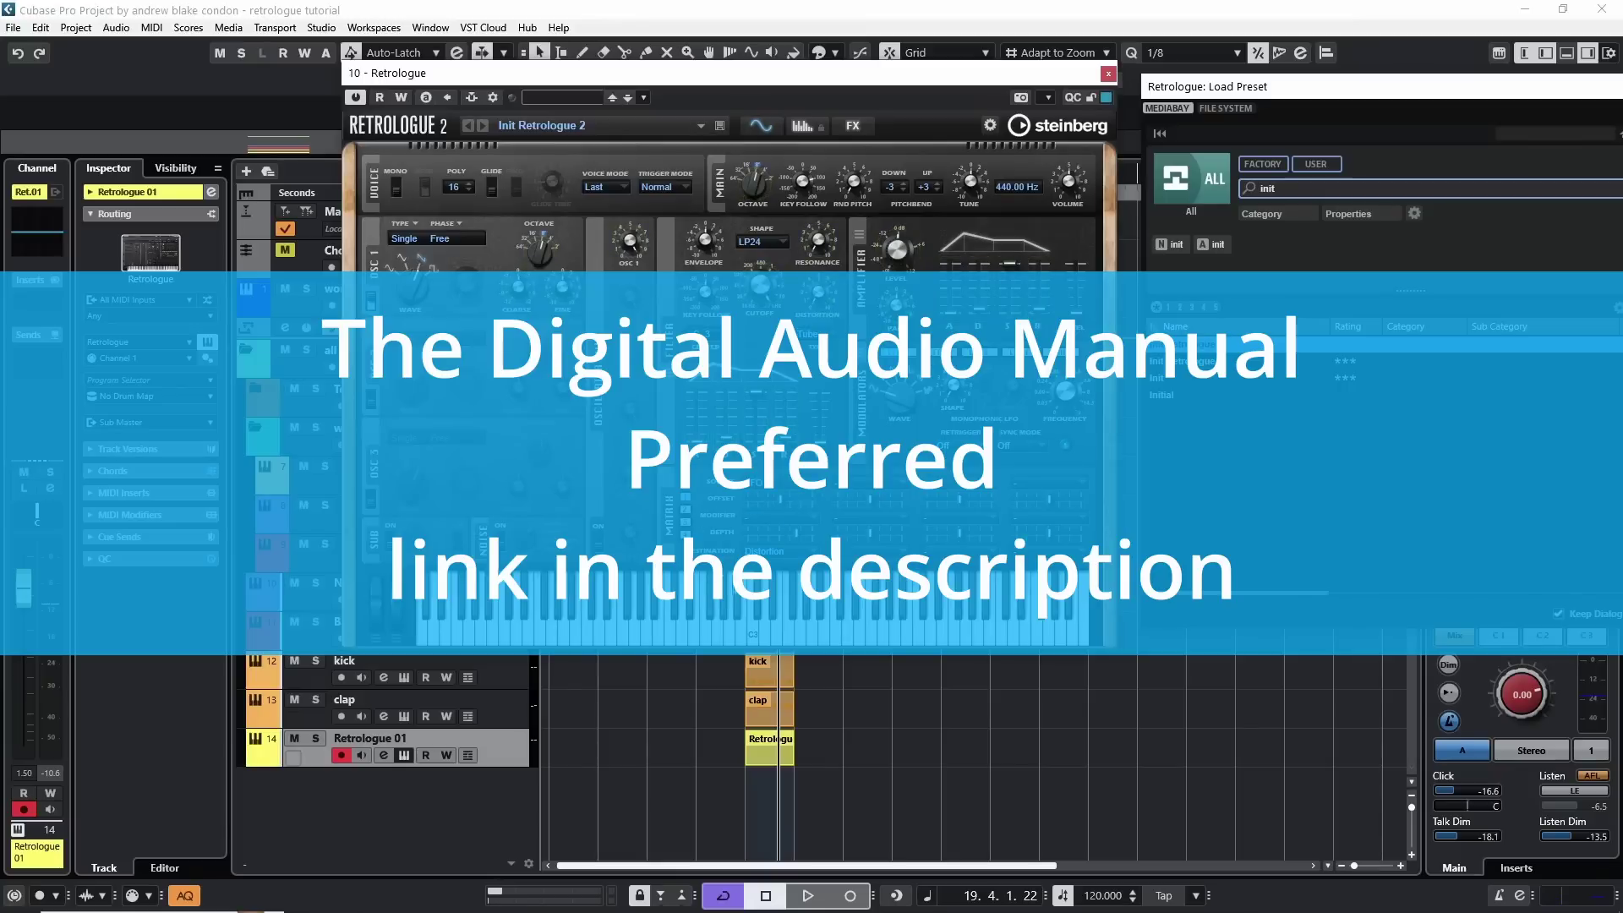
click(837, 641)
click(1180, 356)
click(1500, 509)
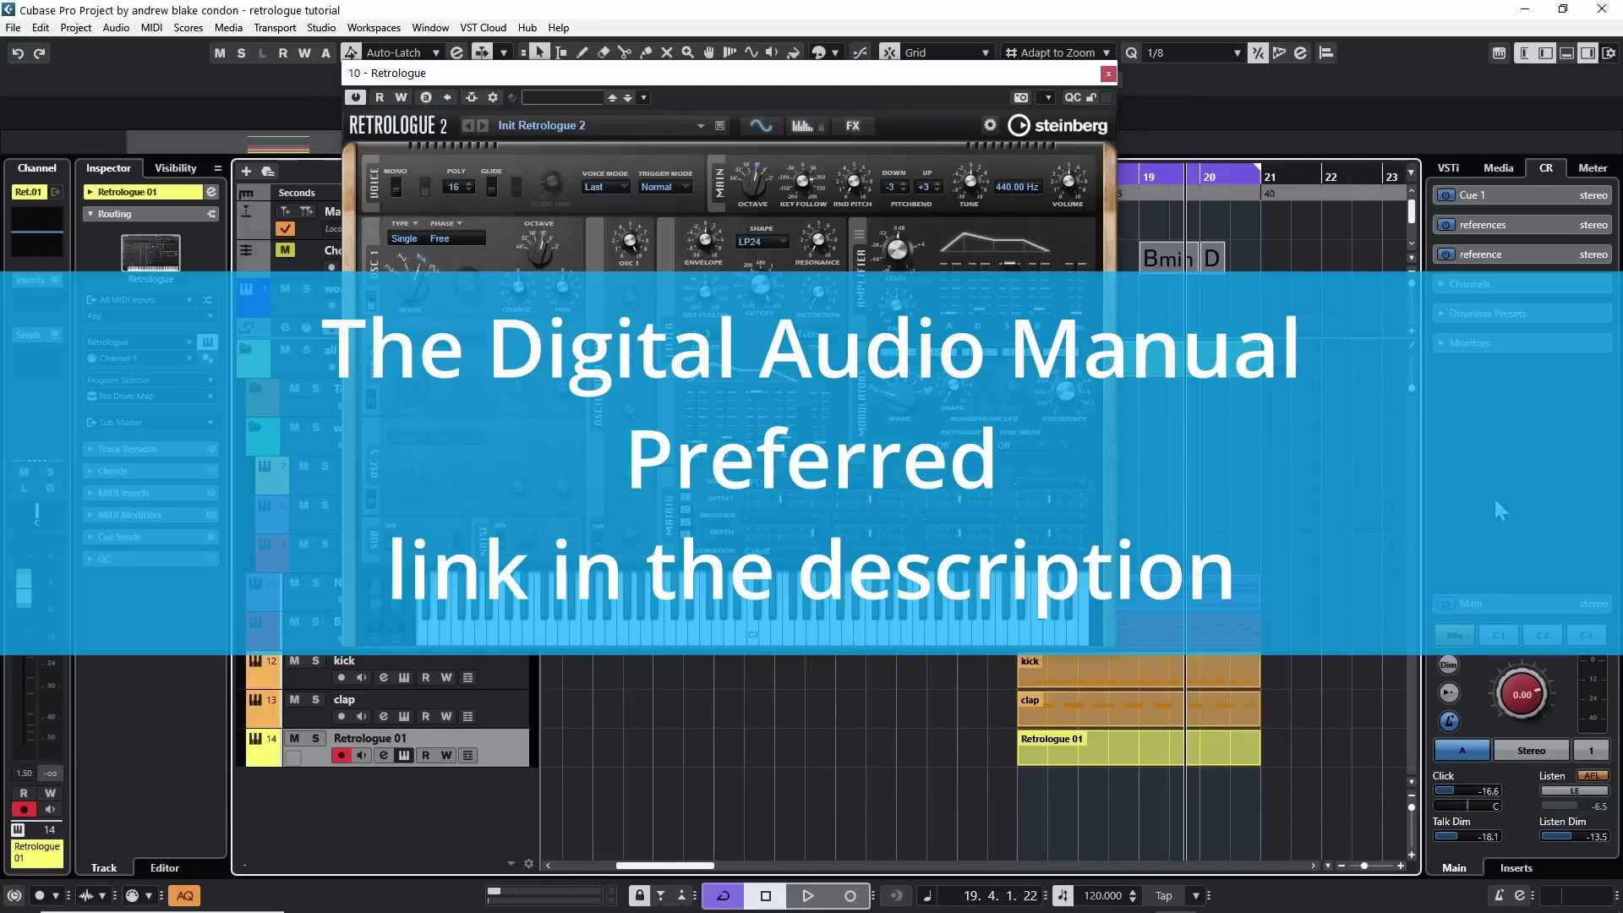